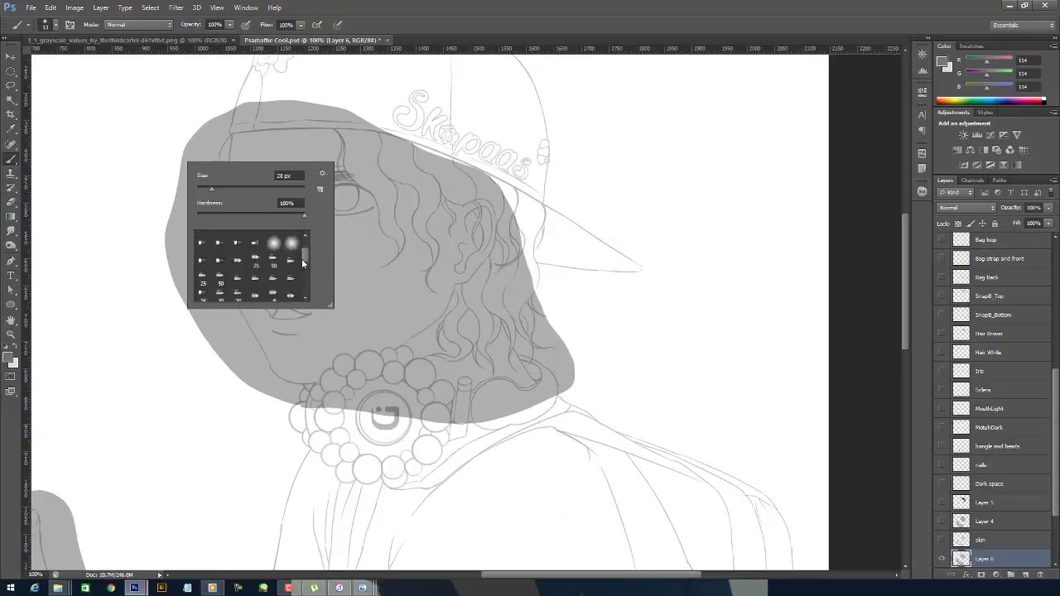
# - Choose a rough-edged brush preset and paint soft dark gray shading at the inner eye corner and the nose tip
pyautogui.click(221, 273)
pyautogui.moveTo(167, 243); pyautogui.dragTo(187, 272)
pyautogui.hotkey('ctrl', 'z')
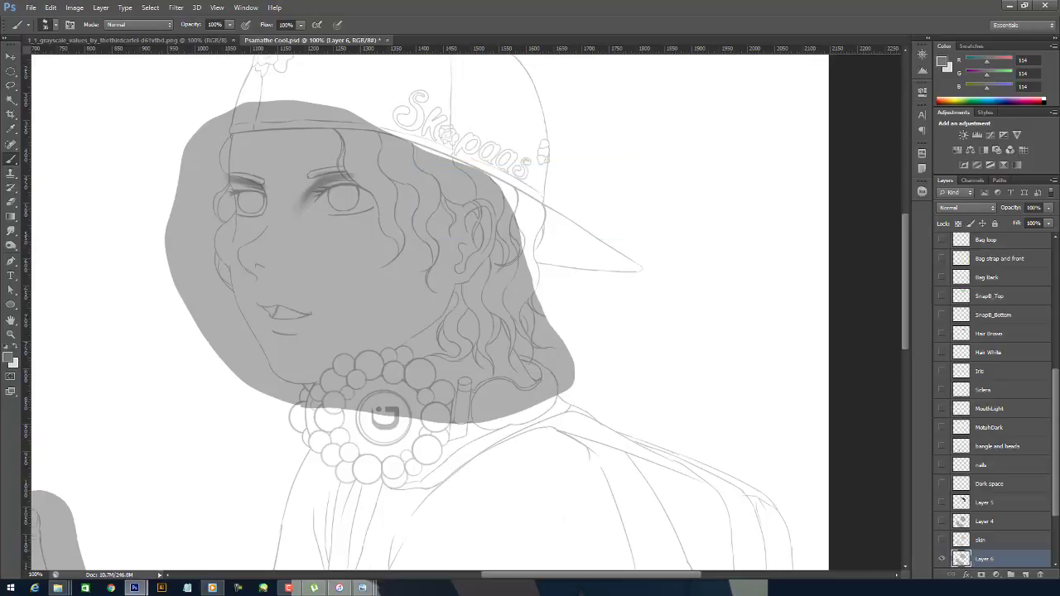
pyautogui.press('alt')
pyautogui.moveTo(319, 185); pyautogui.dragTo(303, 198)
pyautogui.moveTo(282, 306)
pyautogui.mouseDown()
pyautogui.moveTo(249, 255)
pyautogui.moveTo(272, 231)
pyautogui.moveTo(252, 249)
pyautogui.mouseUp()
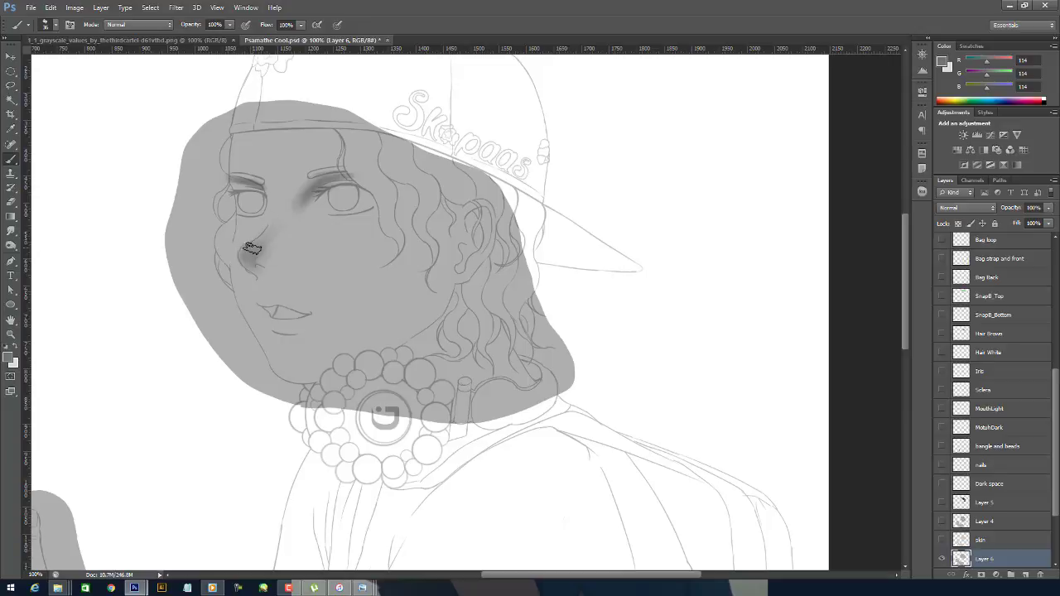
# - Paint a dark gray shadow band across the top of the forehead along the cap's edge
pyautogui.rightClick(311, 207)
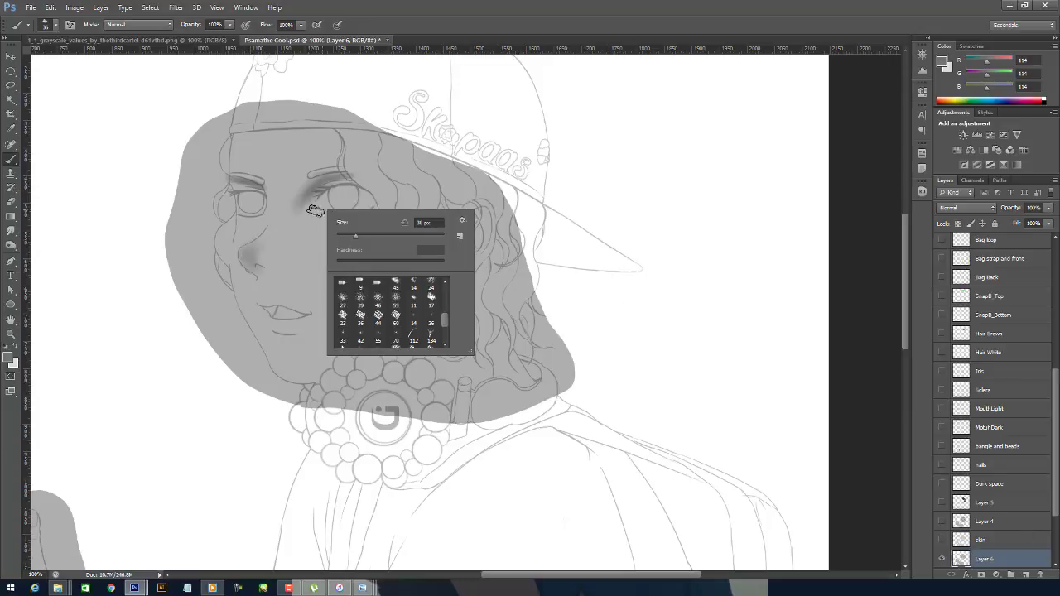
pyautogui.press('Return')
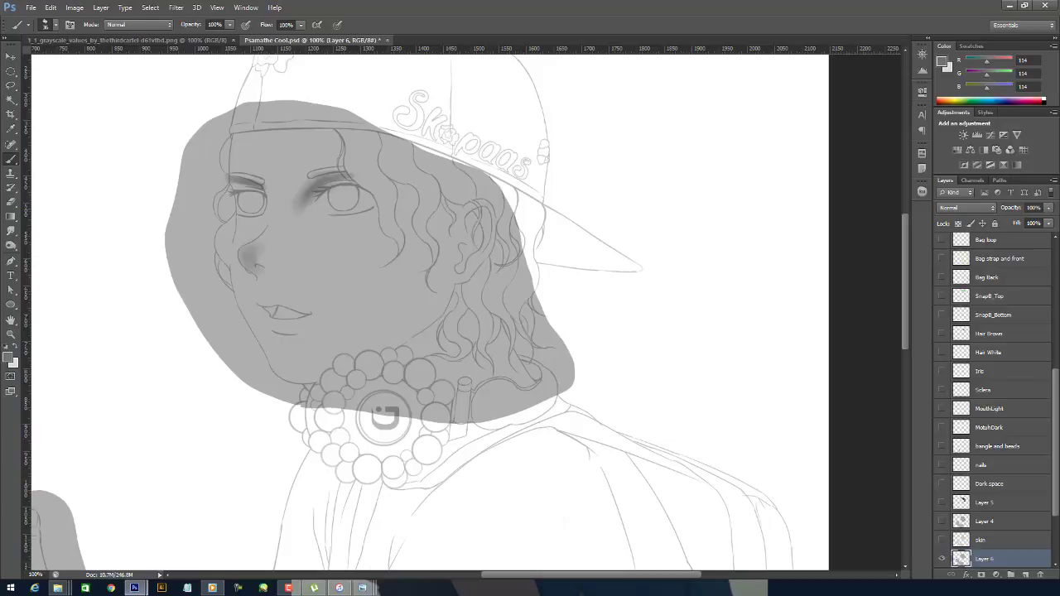
pyautogui.scroll(2, 340, 218)
pyautogui.scroll(4, 340, 219)
pyautogui.moveTo(183, 130); pyautogui.dragTo(363, 131)
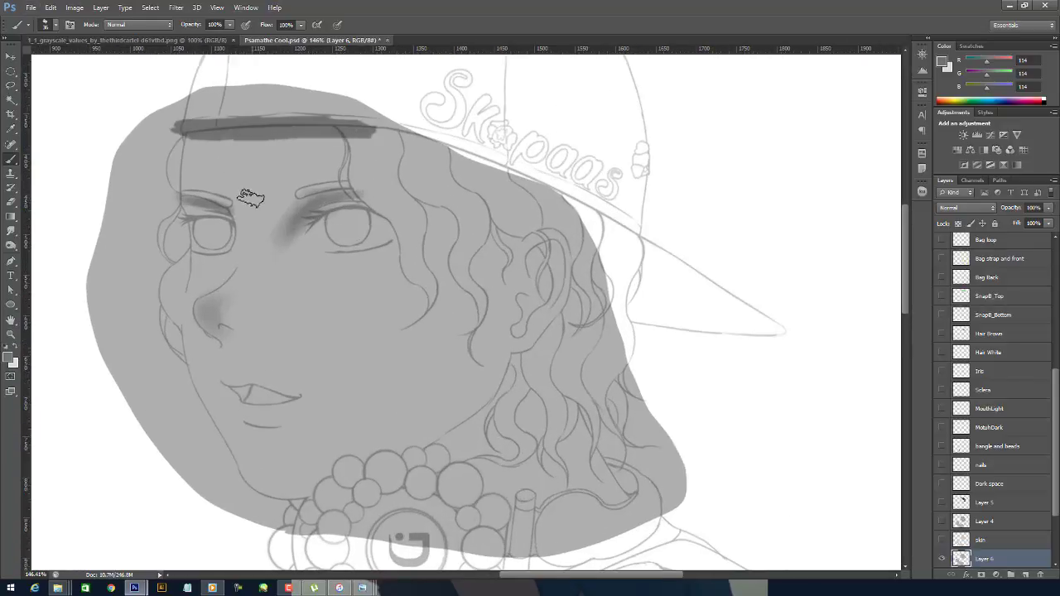
# - Set the foreground to a light gray and block in the forehead highlight between the cap shadow and eyebrows
pyautogui.keyDown('alt'); pyautogui.click(255, 179); pyautogui.keyUp('alt')
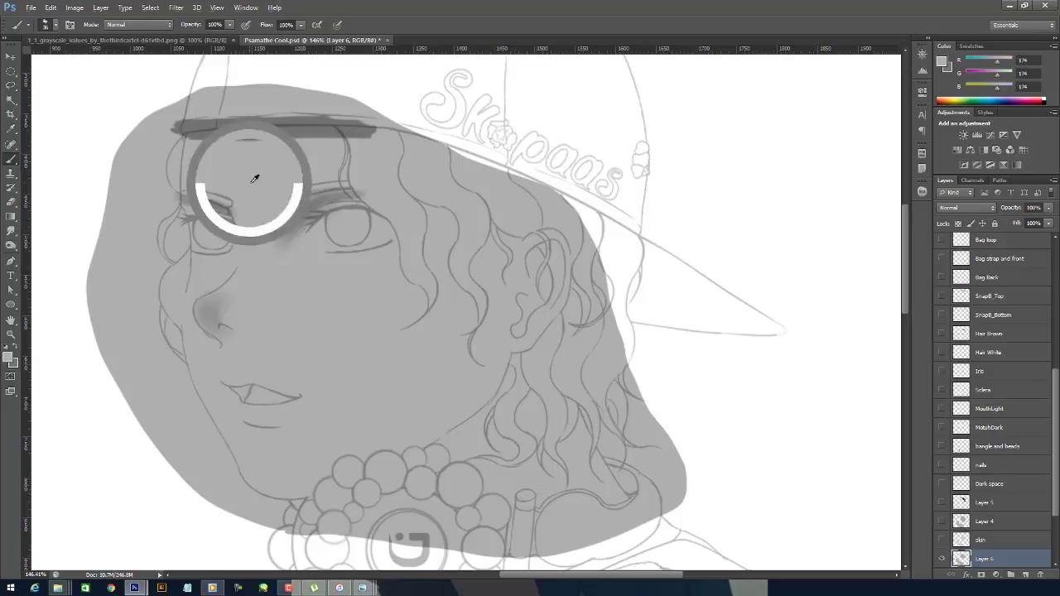
pyautogui.click(7, 357)
pyautogui.click(577, 329)
pyautogui.click(834, 297)
pyautogui.moveTo(235, 152)
pyautogui.mouseDown()
pyautogui.moveTo(250, 194)
pyautogui.moveTo(226, 155)
pyautogui.moveTo(223, 186)
pyautogui.moveTo(307, 146)
pyautogui.moveTo(327, 149)
pyautogui.moveTo(338, 189)
pyautogui.mouseUp()
# - Paint dark gray along the hair strand beside the forehead and the brow shadow, undoing the unwanted last strokes
pyautogui.keyDown('alt'); pyautogui.click(267, 221); pyautogui.keyUp('alt')
pyautogui.moveTo(344, 149)
pyautogui.mouseDown()
pyautogui.moveTo(263, 246)
pyautogui.moveTo(284, 240)
pyautogui.moveTo(261, 243)
pyautogui.moveTo(320, 216)
pyautogui.moveTo(281, 231)
pyautogui.moveTo(337, 194)
pyautogui.moveTo(357, 194)
pyautogui.moveTo(332, 197)
pyautogui.moveTo(286, 245)
pyautogui.moveTo(333, 208)
pyautogui.moveTo(319, 212)
pyautogui.moveTo(295, 239)
pyautogui.moveTo(339, 205)
pyautogui.moveTo(387, 217)
pyautogui.mouseUp()
pyautogui.keyDown('alt'); pyautogui.click(333, 207); pyautogui.keyUp('alt')
pyautogui.keyDown('alt'); pyautogui.click(308, 236); pyautogui.keyUp('alt')
pyautogui.keyDown('alt'); pyautogui.click(325, 207); pyautogui.keyUp('alt')
pyautogui.keyDown('alt'); pyautogui.click(278, 123); pyautogui.keyUp('alt')
pyautogui.hotkey('ctrl', 'z')
pyautogui.hotkey('ctrl', 'alt', 'z')
pyautogui.hotkey('ctrl', 'alt', 'z')
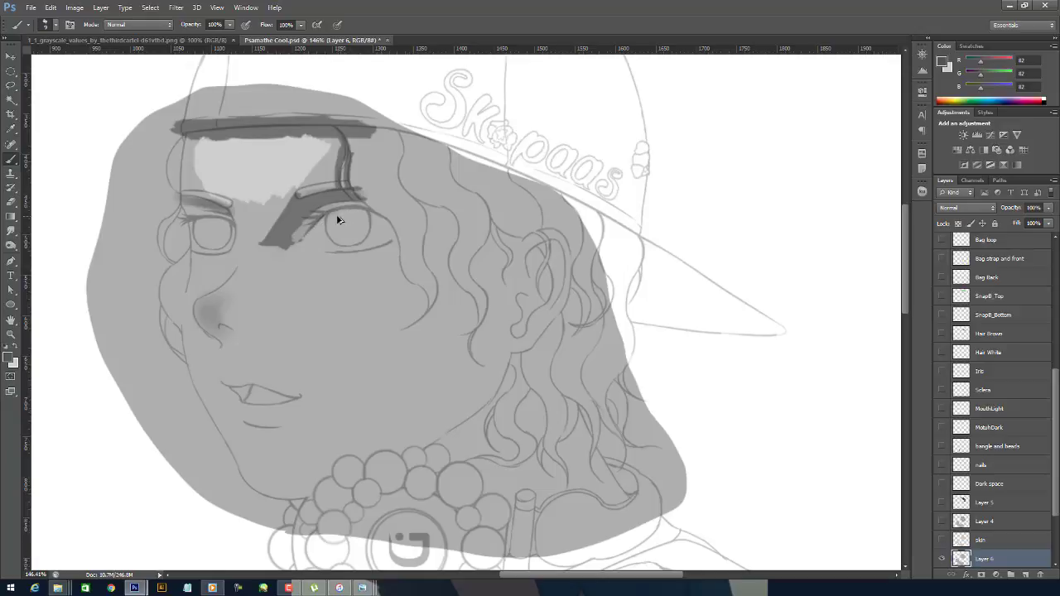
# - Clean up the edges of the shadow between brow and eye with sampled grays, and darken the other eyebrow
pyautogui.moveTo(295, 241)
pyautogui.mouseDown()
pyautogui.moveTo(316, 220)
pyautogui.moveTo(282, 254)
pyautogui.mouseUp()
pyautogui.keyDown('alt'); pyautogui.click(318, 217); pyautogui.keyUp('alt')
pyautogui.keyDown('alt'); pyautogui.click(323, 244); pyautogui.keyUp('alt')
pyautogui.keyDown('alt'); pyautogui.click(320, 206); pyautogui.keyUp('alt')
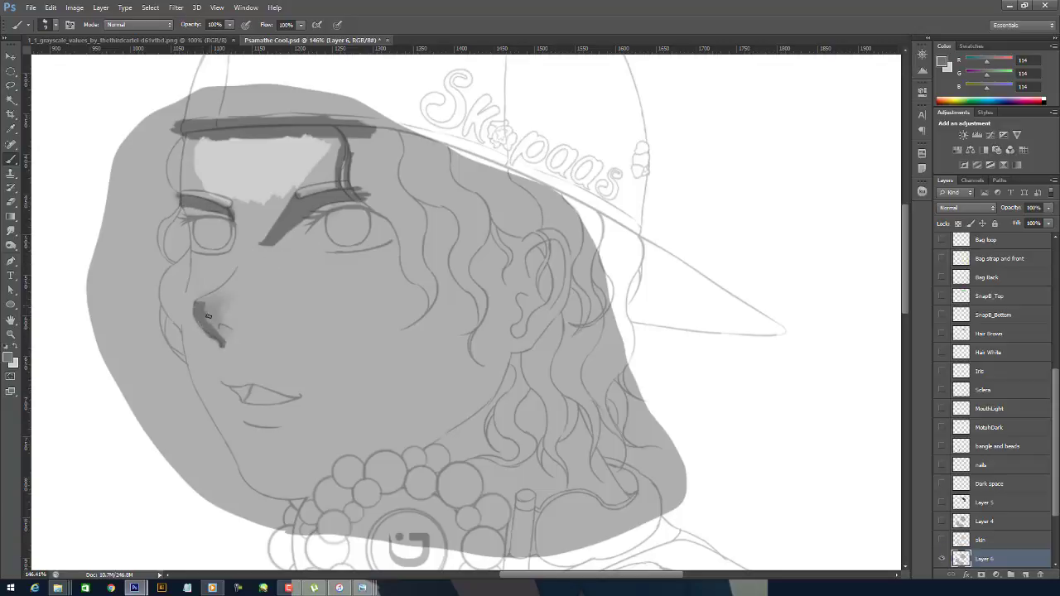
# - Block in the shadow on the underside of the nose in dark gray (114) and clean its edges with sampled grays
pyautogui.moveTo(238, 335)
pyautogui.mouseDown()
pyautogui.moveTo(215, 317)
pyautogui.moveTo(236, 334)
pyautogui.mouseUp()
pyautogui.keyDown('alt'); pyautogui.click(189, 299); pyautogui.keyUp('alt')
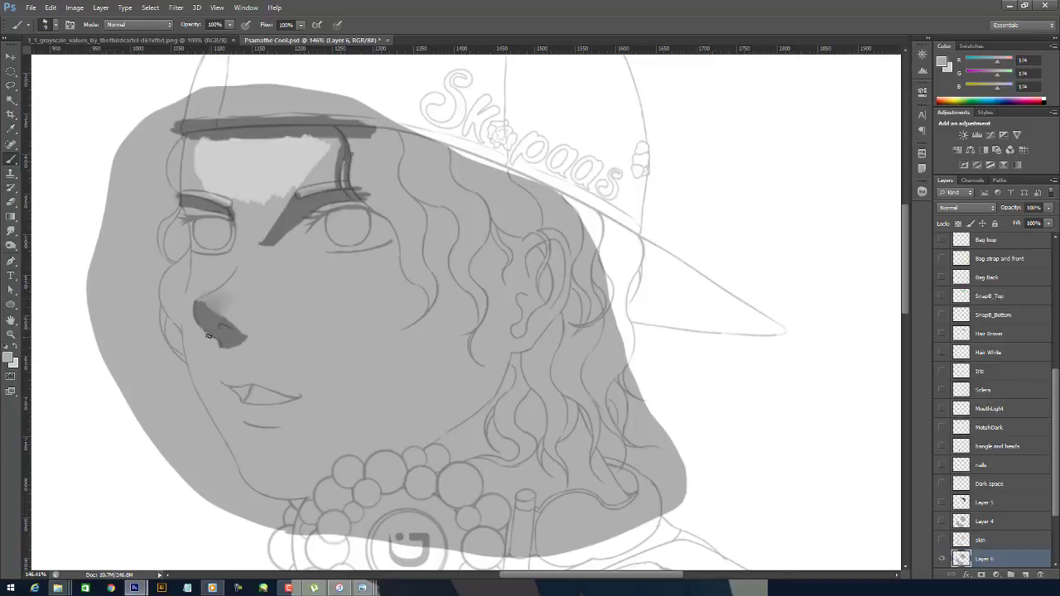
pyautogui.keyDown('alt'); pyautogui.click(208, 335); pyautogui.keyUp('alt')
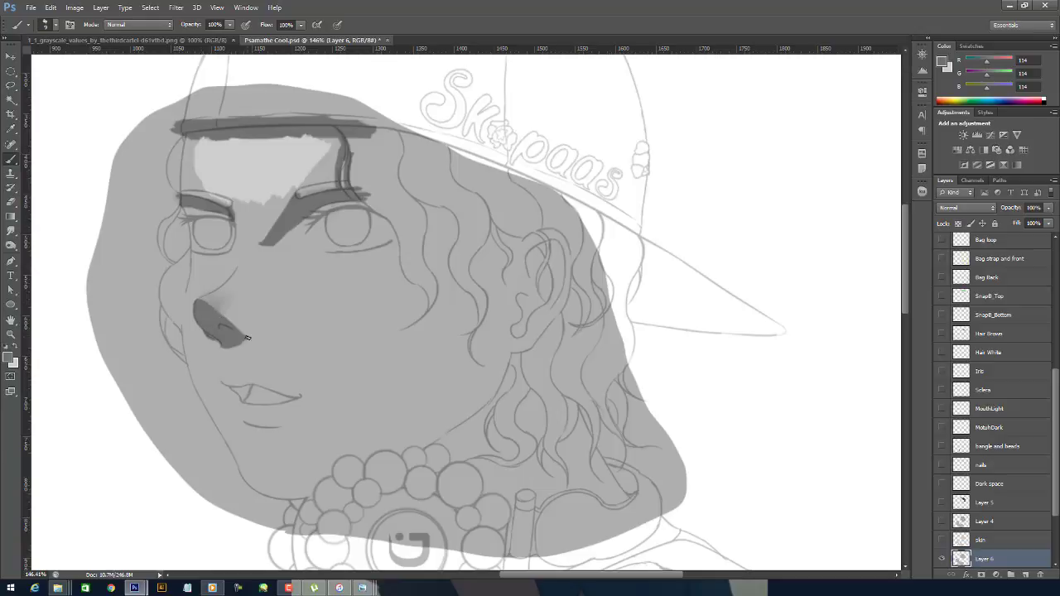
pyautogui.keyDown('alt'); pyautogui.click(241, 329); pyautogui.keyUp('alt')
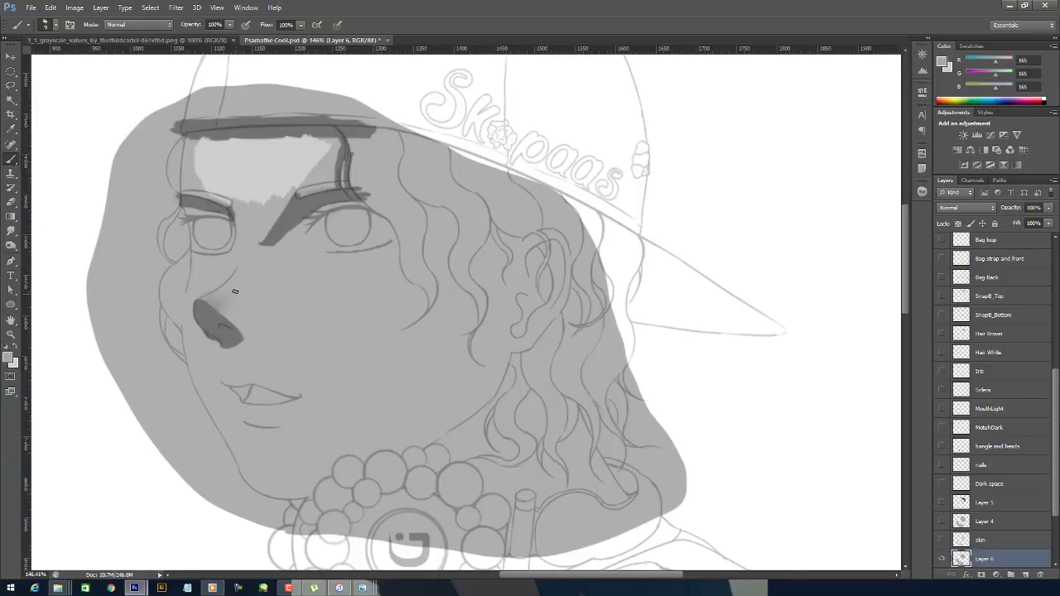
pyautogui.keyDown('alt'); pyautogui.click(275, 232); pyautogui.keyUp('alt')
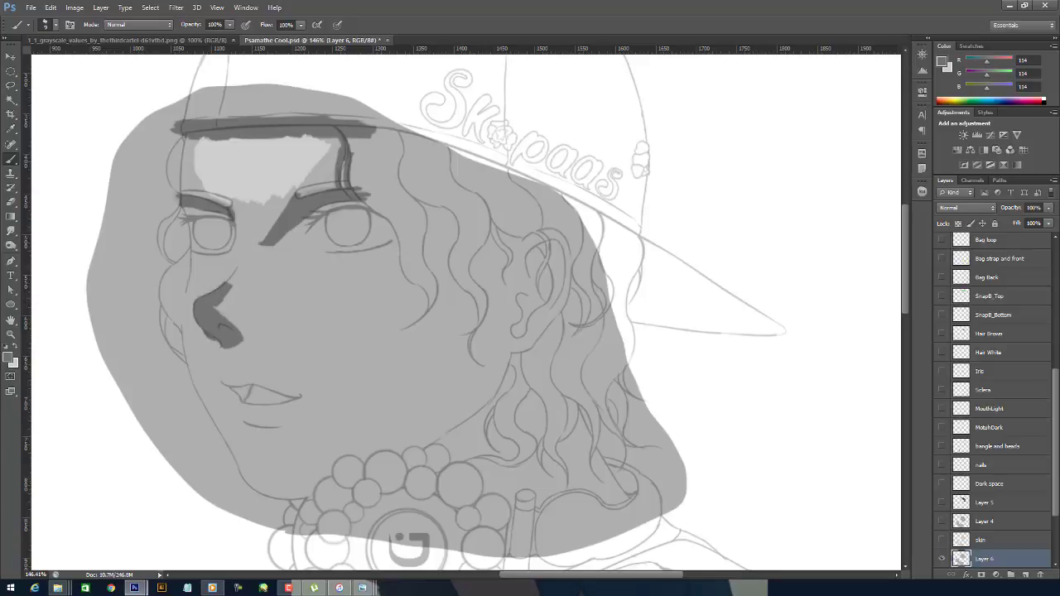
# - Paint out the dark shadow on the nose bridge with sampled gray, and darken the upper lip with dark gray (114)
pyautogui.click(127, 39)
pyautogui.keyDown('alt'); pyautogui.click(257, 165); pyautogui.keyUp('alt')
pyautogui.click(312, 40)
pyautogui.moveTo(233, 288)
pyautogui.mouseDown()
pyautogui.moveTo(211, 301)
pyautogui.moveTo(242, 333)
pyautogui.mouseUp()
pyautogui.keyDown('alt'); pyautogui.click(225, 306); pyautogui.keyUp('alt')
pyautogui.keyDown('alt'); pyautogui.click(237, 331); pyautogui.keyUp('alt')
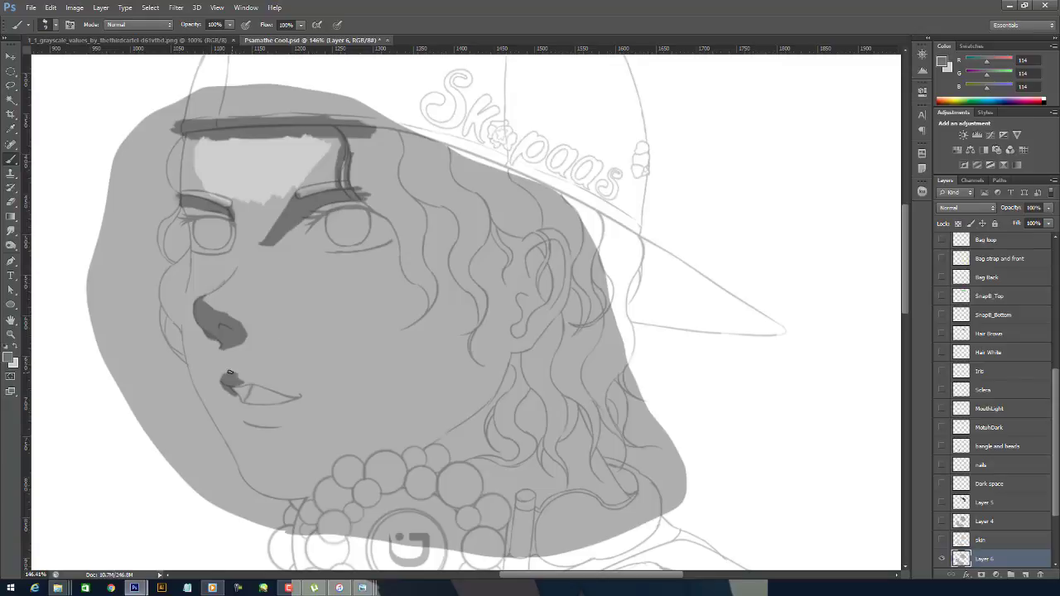
# - Flip the canvas horizontally to check the face in mirrored view
pyautogui.click(74, 8)
pyautogui.moveTo(95, 107)
pyautogui.click(236, 149)
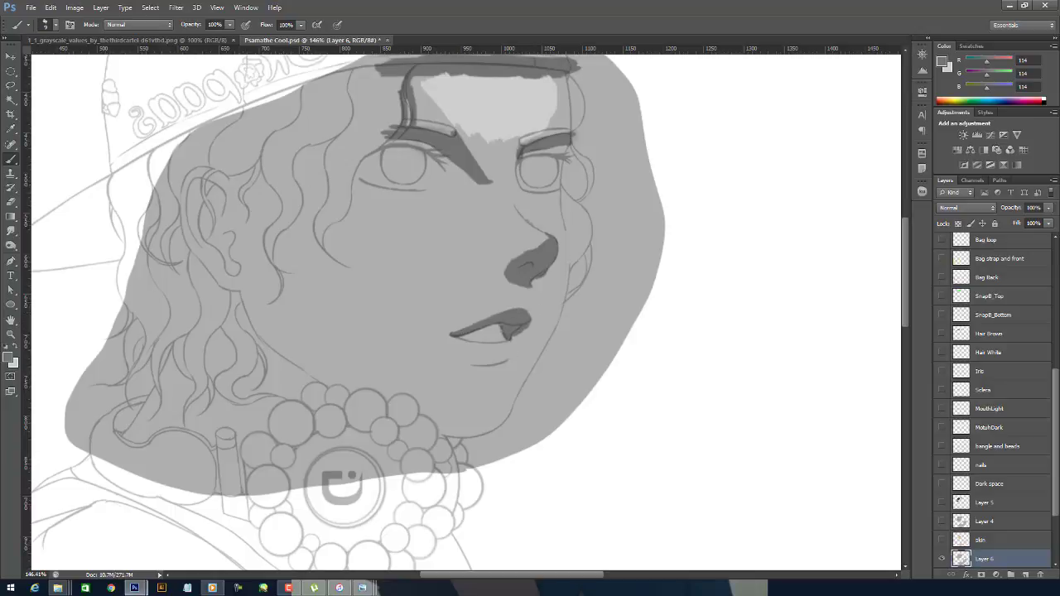
pyautogui.keyDown('alt'); pyautogui.click(508, 367); pyautogui.keyUp('alt')
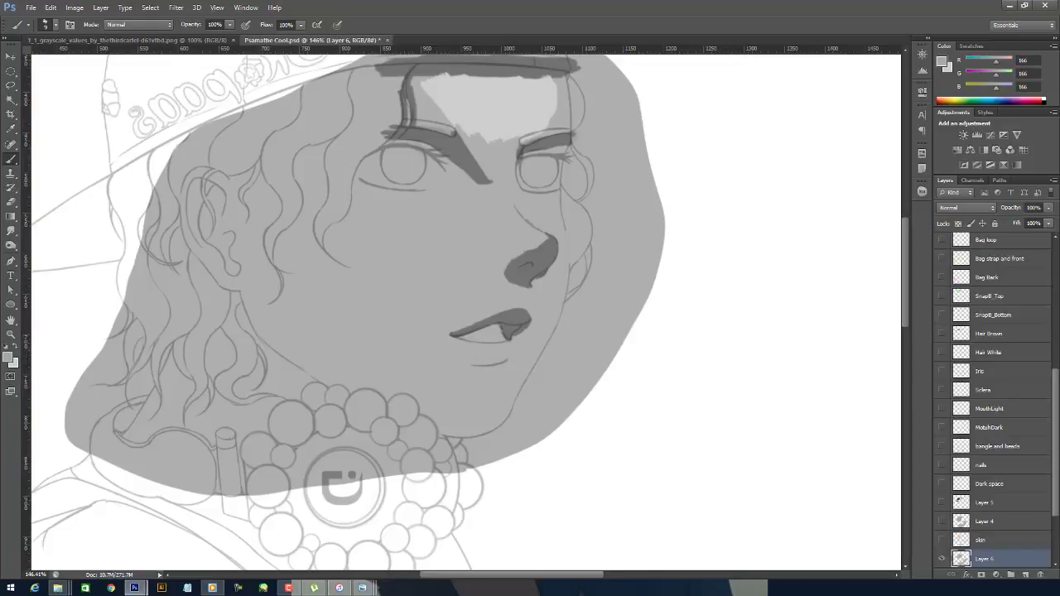
pyautogui.keyDown('alt'); pyautogui.click(512, 107); pyautogui.keyUp('alt')
pyautogui.hotkey('ctrl', 'z')
# - Sample the forehead's light gray (206) and flip the canvas horizontally back to its original orientation
pyautogui.keyDown('alt'); pyautogui.click(505, 116); pyautogui.keyUp('alt')
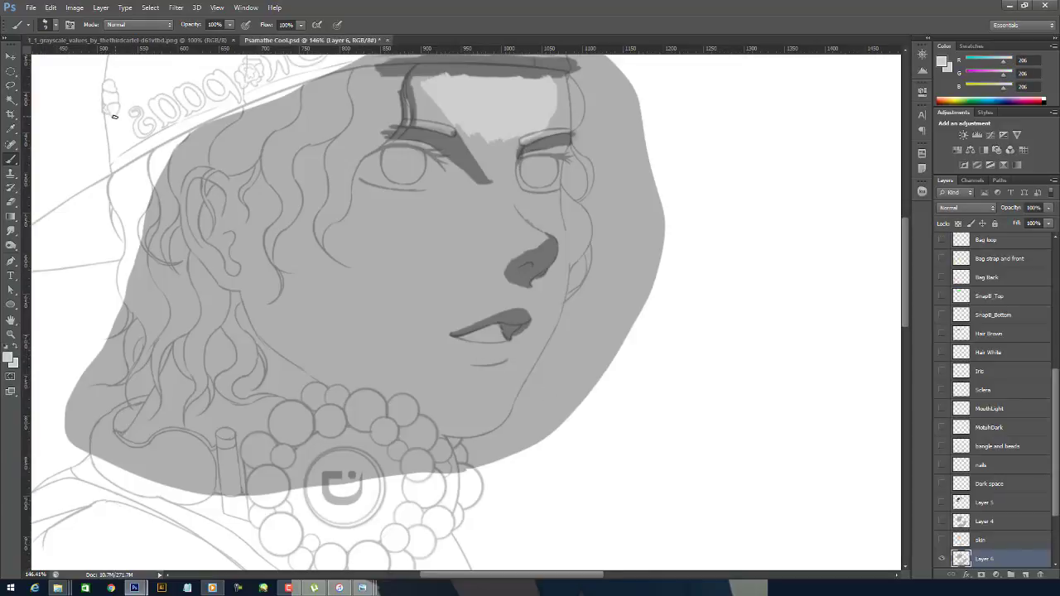
pyautogui.click(101, 7)
pyautogui.moveTo(74, 7)
pyautogui.moveTo(175, 112)
pyautogui.click(231, 156)
# - Paint the lower lip light gray (206) and tidy its edge with the surrounding gray (174)
pyautogui.moveTo(498, 233)
pyautogui.mouseDown()
pyautogui.moveTo(525, 229)
pyautogui.moveTo(325, 203)
pyautogui.mouseUp()
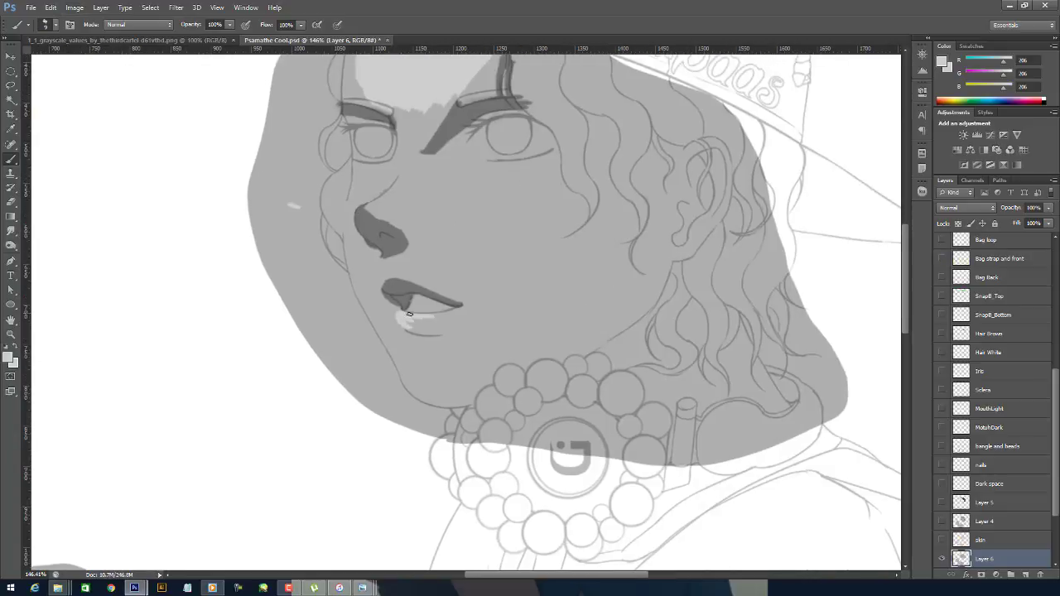
pyautogui.moveTo(408, 314); pyautogui.dragTo(448, 320)
pyautogui.keyDown('alt'); pyautogui.click(461, 315); pyautogui.keyUp('alt')
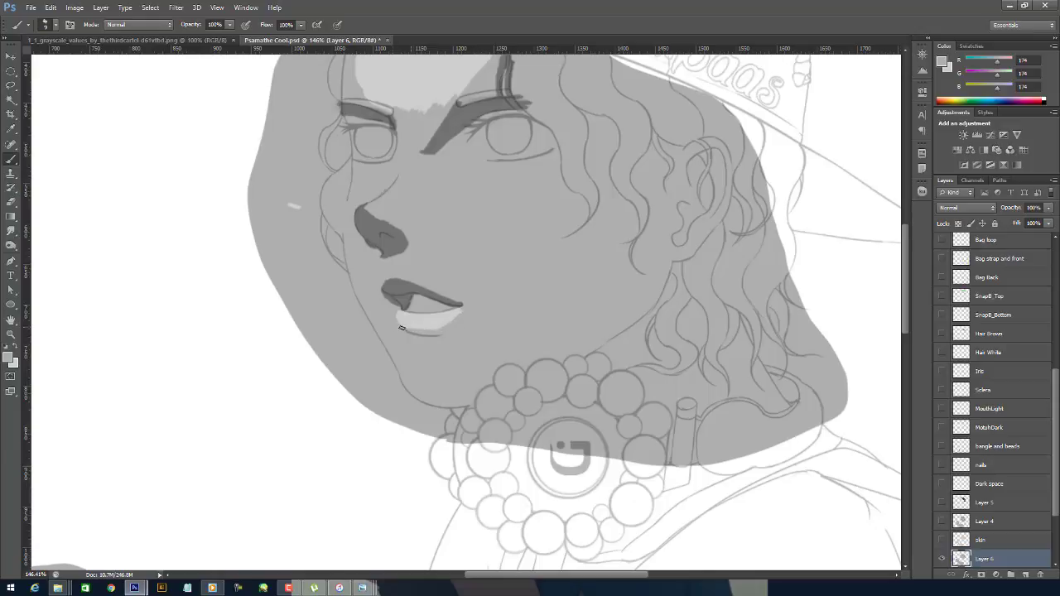
# - Sample the light gray (206) and block in highlights on both cheeks below the eyes with a larger brush
pyautogui.moveTo(472, 304); pyautogui.dragTo(353, 323)
pyautogui.keyDown('alt'); pyautogui.click(241, 165); pyautogui.keyUp('alt')
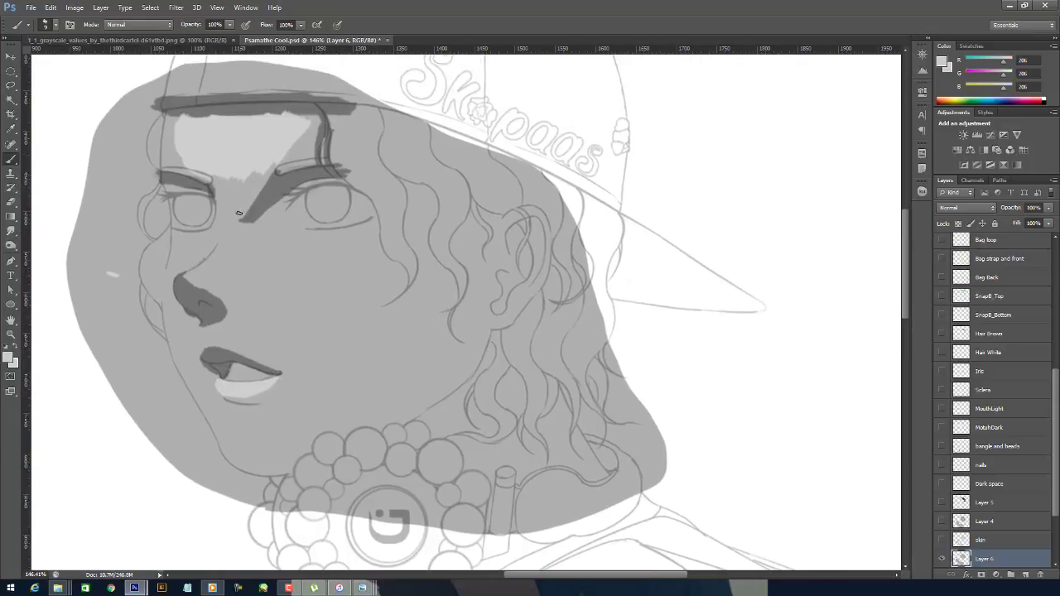
pyautogui.moveTo(379, 235); pyautogui.dragTo(303, 239)
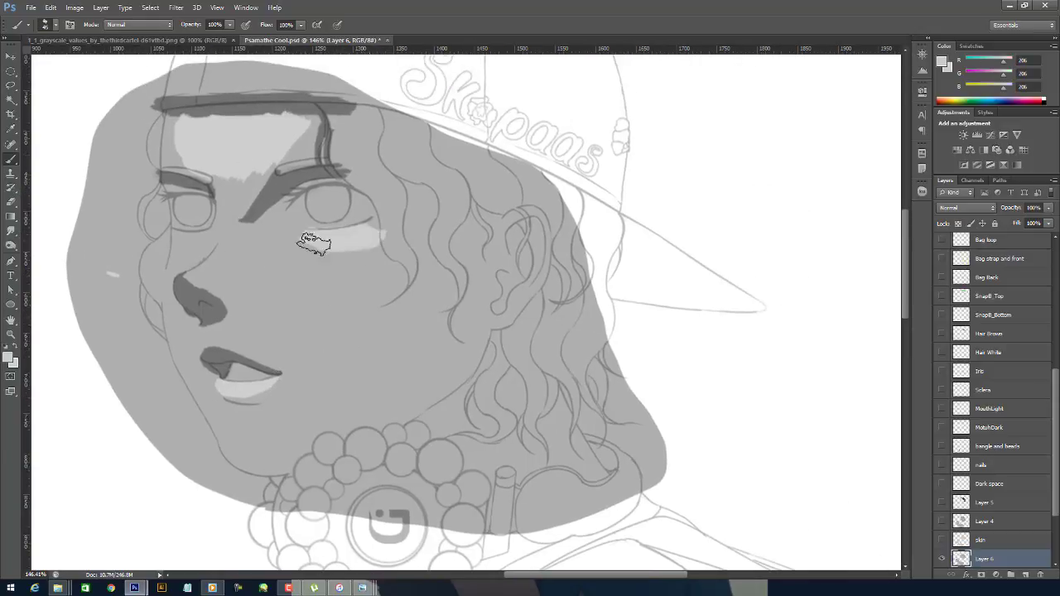
pyautogui.moveTo(176, 239); pyautogui.dragTo(130, 289)
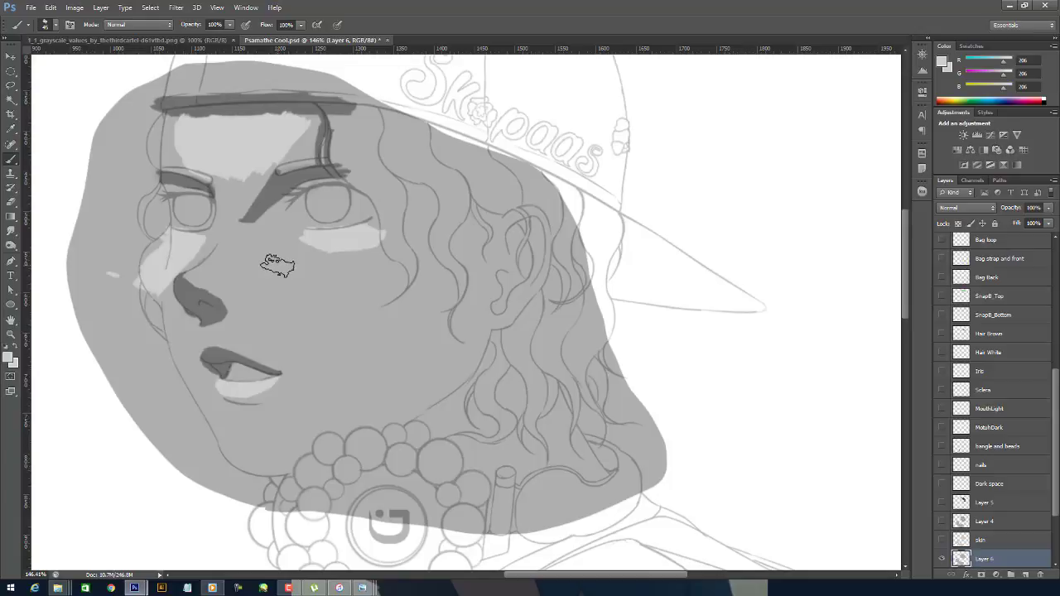
pyautogui.moveTo(253, 313)
pyautogui.mouseDown()
pyautogui.moveTo(379, 236)
pyautogui.moveTo(378, 250)
pyautogui.moveTo(394, 248)
pyautogui.mouseUp()
pyautogui.moveTo(180, 262)
pyautogui.mouseDown()
pyautogui.moveTo(169, 263)
pyautogui.moveTo(151, 299)
pyautogui.mouseUp()
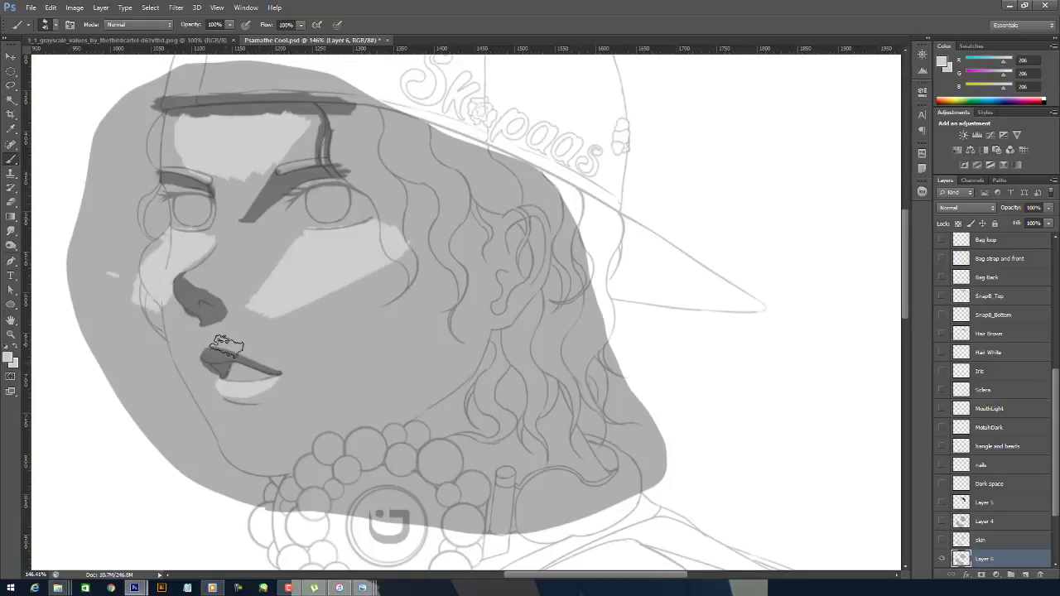
# - Paint a light gray highlight on the chin below the lower lip, undoing the excess strokes
pyautogui.moveTo(261, 321); pyautogui.dragTo(207, 275)
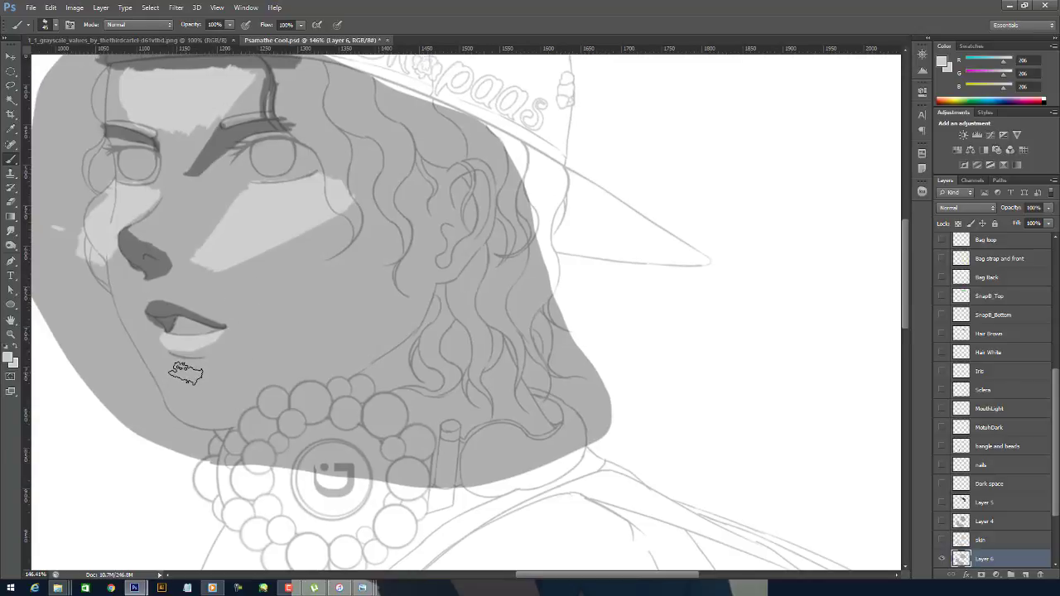
pyautogui.moveTo(180, 386)
pyautogui.mouseDown()
pyautogui.moveTo(199, 383)
pyautogui.moveTo(185, 395)
pyautogui.moveTo(201, 417)
pyautogui.mouseUp()
pyautogui.hotkey('ctrl', 'alt', 'z')
pyautogui.hotkey('ctrl', 'alt', 'z')
pyautogui.keyDown('alt'); pyautogui.click(201, 316); pyautogui.keyUp('alt')
# - Sample value 5 from the grayscale reference image and paint a shadow band along the jawline in that gray
pyautogui.hotkey('ctrl', 'Tab')
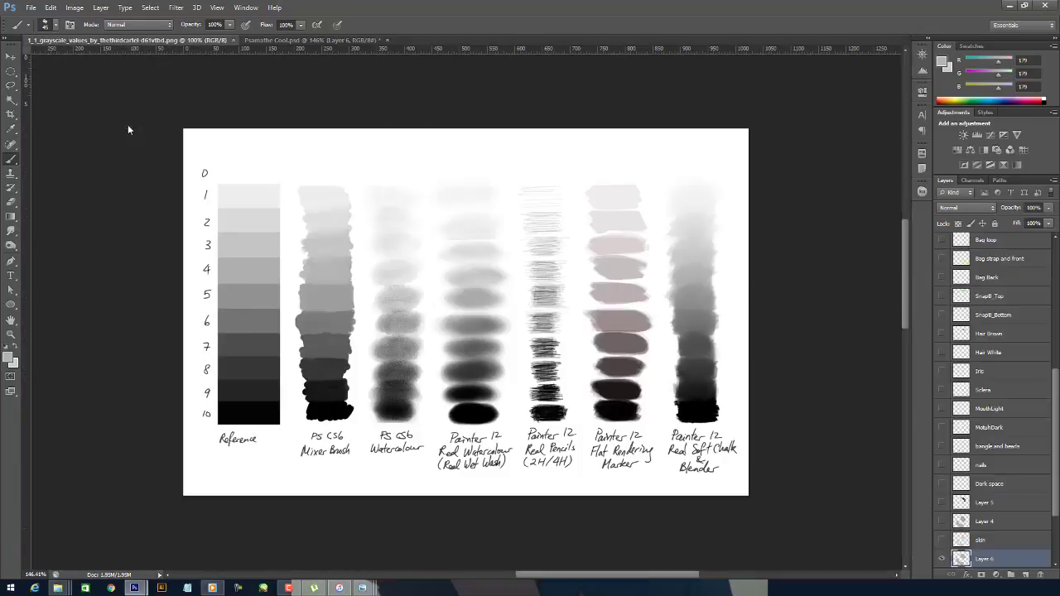
pyautogui.keyDown('alt'); pyautogui.click(247, 270); pyautogui.keyUp('alt')
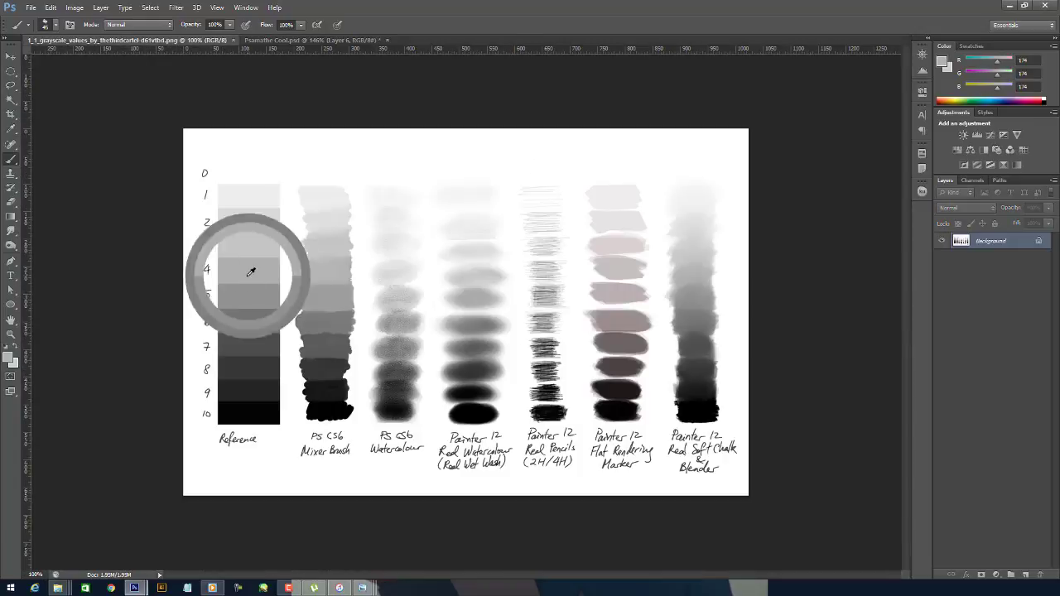
pyautogui.click(285, 40)
pyautogui.hotkey('ctrl', 'Tab')
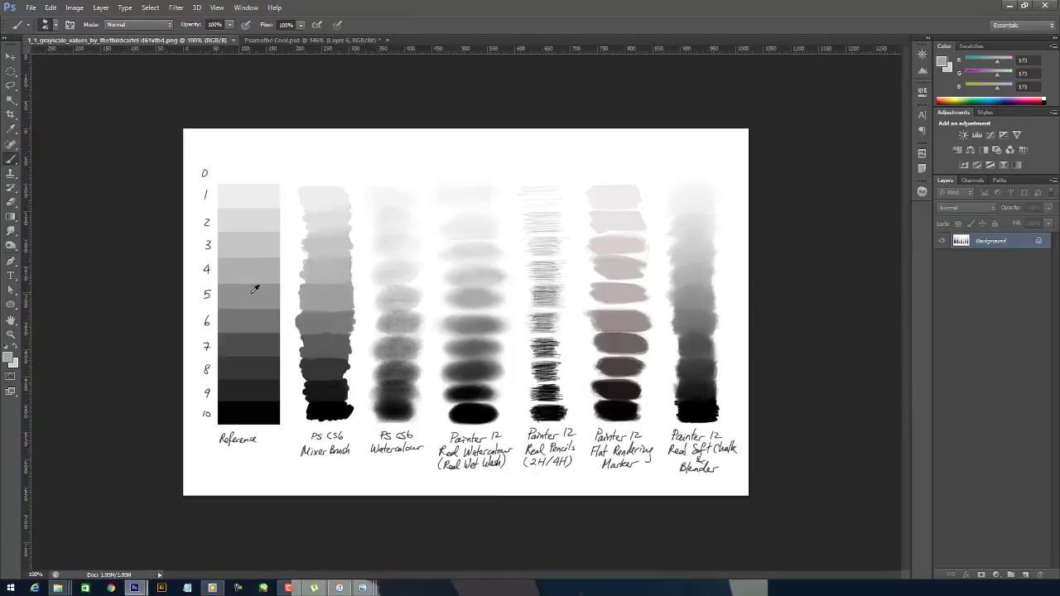
pyautogui.keyDown('alt'); pyautogui.click(254, 289); pyautogui.keyUp('alt')
pyautogui.hotkey('ctrl', 'Tab')
pyautogui.moveTo(307, 395)
pyautogui.mouseDown()
pyautogui.moveTo(324, 360)
pyautogui.moveTo(263, 411)
pyautogui.mouseUp()
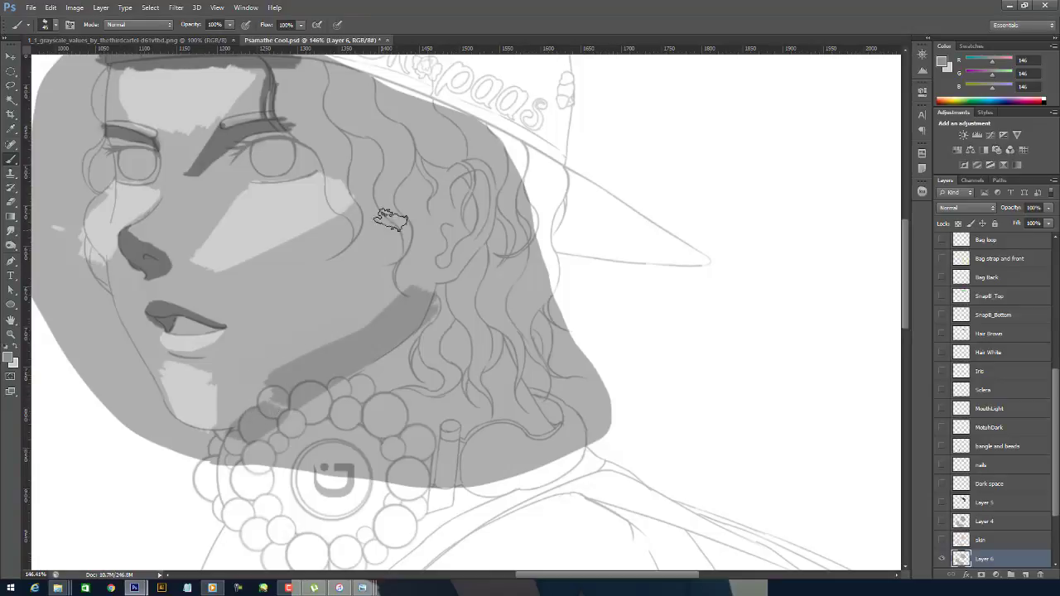
# - Sample the dark gray (114), reduce the brush size and paint shadows along the wavy hair strands beside the face
pyautogui.moveTo(394, 219); pyautogui.dragTo(431, 278)
pyautogui.keyDown('alt'); pyautogui.click(303, 191); pyautogui.keyUp('alt')
pyautogui.press('[')
pyautogui.press('[')
pyautogui.press('[')
pyautogui.press('[')
pyautogui.press('[')
pyautogui.press('[')
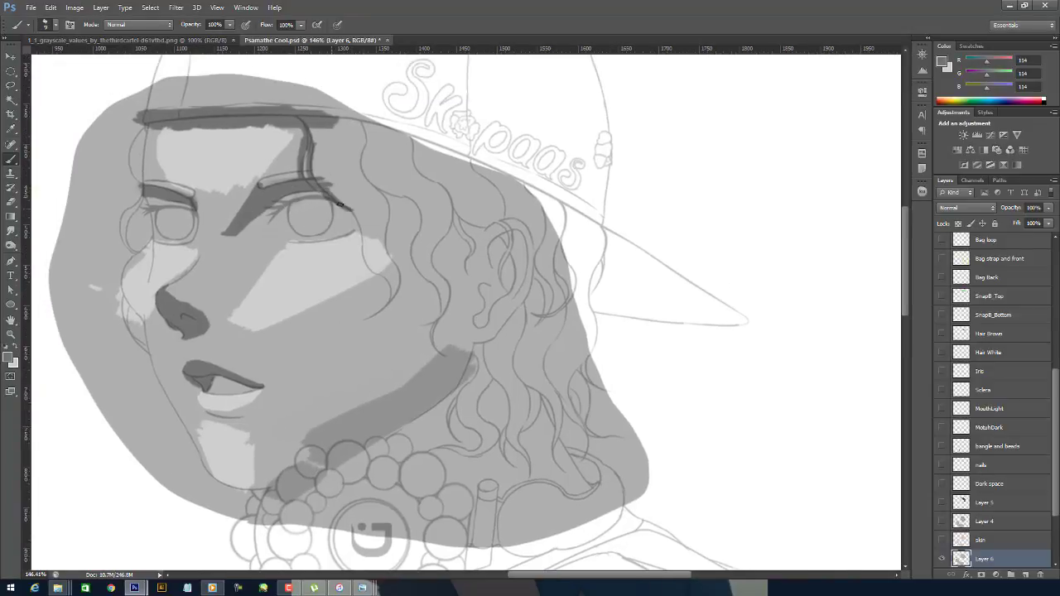
pyautogui.moveTo(340, 203); pyautogui.dragTo(382, 281)
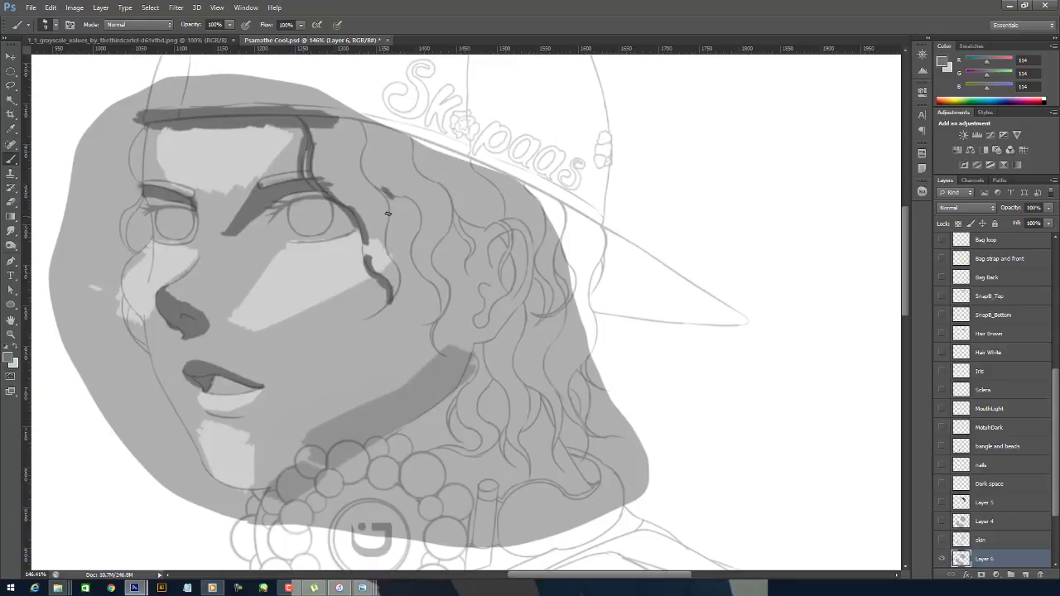
pyautogui.moveTo(388, 214)
pyautogui.mouseDown()
pyautogui.moveTo(386, 237)
pyautogui.moveTo(397, 202)
pyautogui.mouseUp()
pyautogui.moveTo(419, 252)
pyautogui.mouseDown()
pyautogui.moveTo(435, 291)
pyautogui.moveTo(427, 323)
pyautogui.mouseUp()
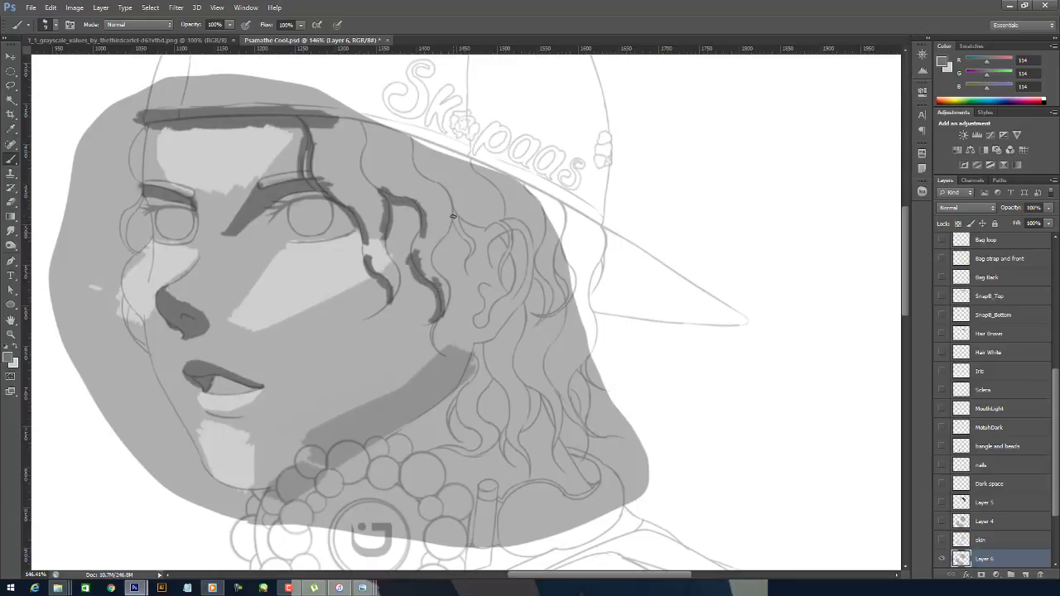
# - Shade the inner folds of the ear dark gray, and add light gray (206) highlights to its rim and lobe
pyautogui.moveTo(453, 216)
pyautogui.mouseDown()
pyautogui.moveTo(488, 226)
pyautogui.moveTo(497, 271)
pyautogui.moveTo(515, 231)
pyautogui.moveTo(519, 282)
pyautogui.moveTo(500, 265)
pyautogui.moveTo(492, 290)
pyautogui.moveTo(481, 288)
pyautogui.moveTo(479, 325)
pyautogui.moveTo(495, 291)
pyautogui.mouseUp()
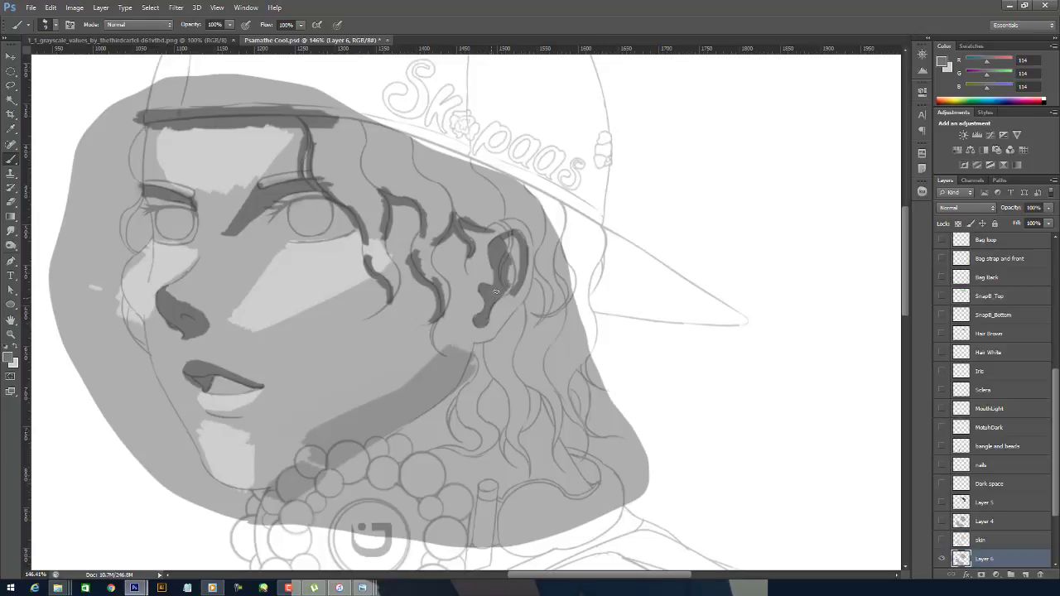
pyautogui.keyDown('alt'); pyautogui.click(380, 266); pyautogui.keyUp('alt')
pyautogui.moveTo(495, 226); pyautogui.dragTo(532, 243)
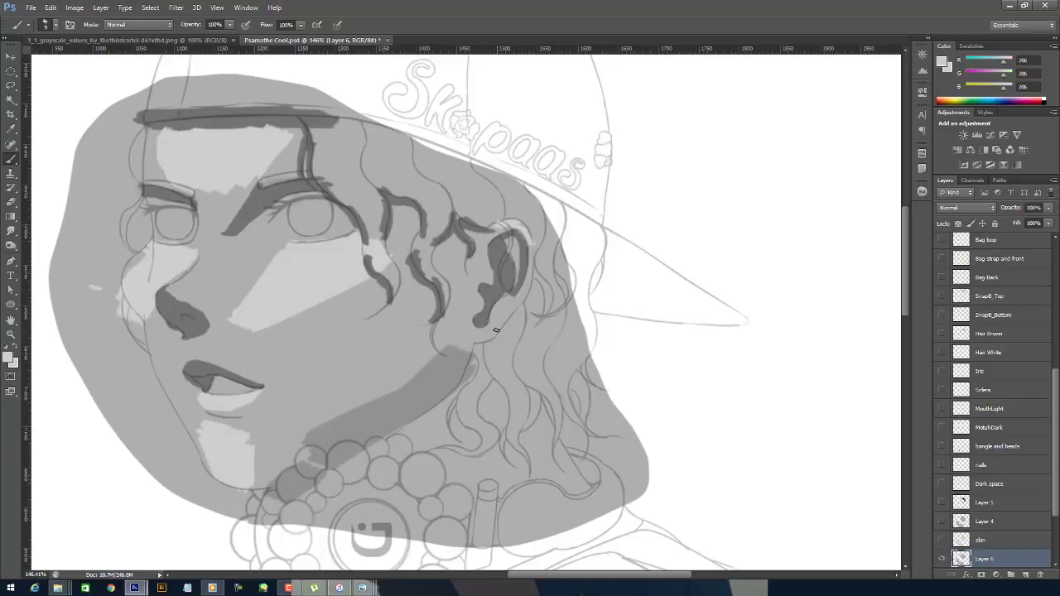
pyautogui.moveTo(494, 323); pyautogui.dragTo(510, 299)
# - Narrow the jawline shadow by painting over its upper edge, restore its lower part in gray 146, and save the document
pyautogui.keyDown('alt'); pyautogui.click(463, 352); pyautogui.keyUp('alt')
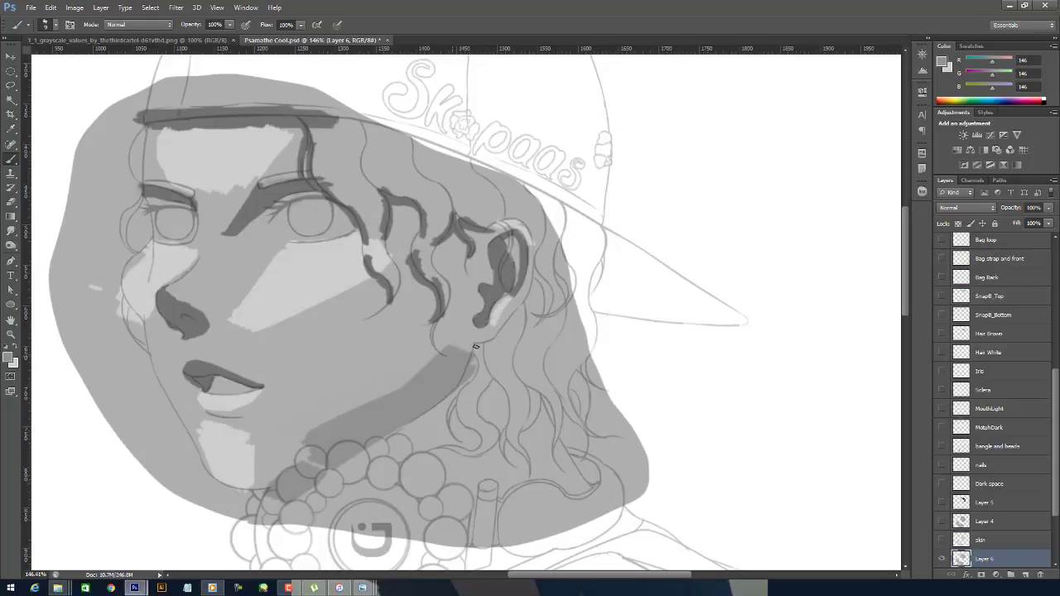
pyautogui.keyDown('alt'); pyautogui.click(401, 356); pyautogui.keyUp('alt')
pyautogui.moveTo(435, 341)
pyautogui.mouseDown()
pyautogui.moveTo(410, 382)
pyautogui.moveTo(319, 434)
pyautogui.mouseUp()
pyautogui.moveTo(405, 389); pyautogui.dragTo(298, 469)
pyautogui.keyDown('alt'); pyautogui.click(441, 385); pyautogui.keyUp('alt')
pyautogui.moveTo(443, 384); pyautogui.dragTo(255, 508)
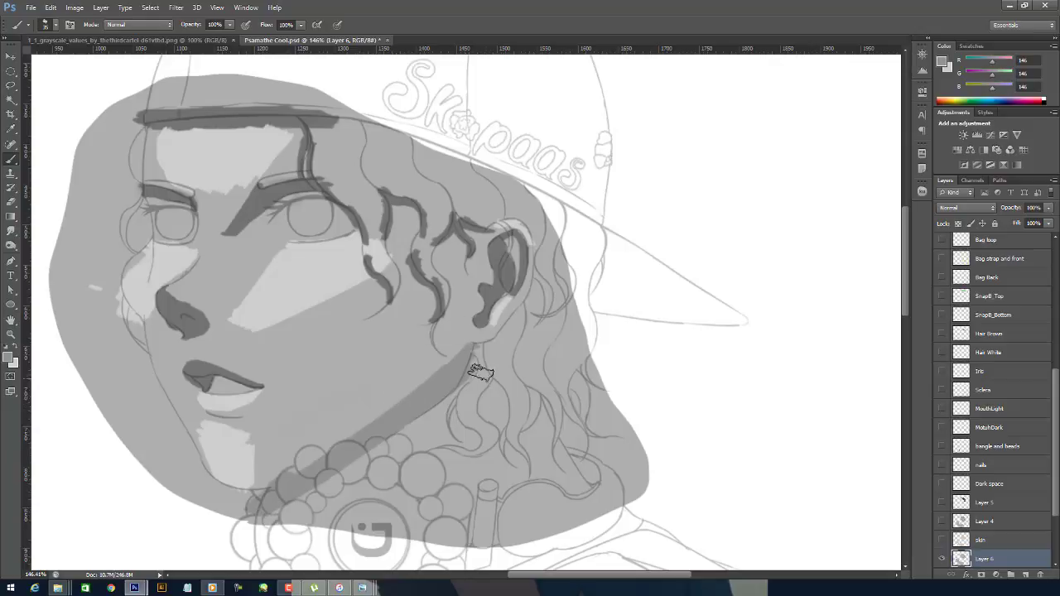
pyautogui.hotkey('ctrl', 's')
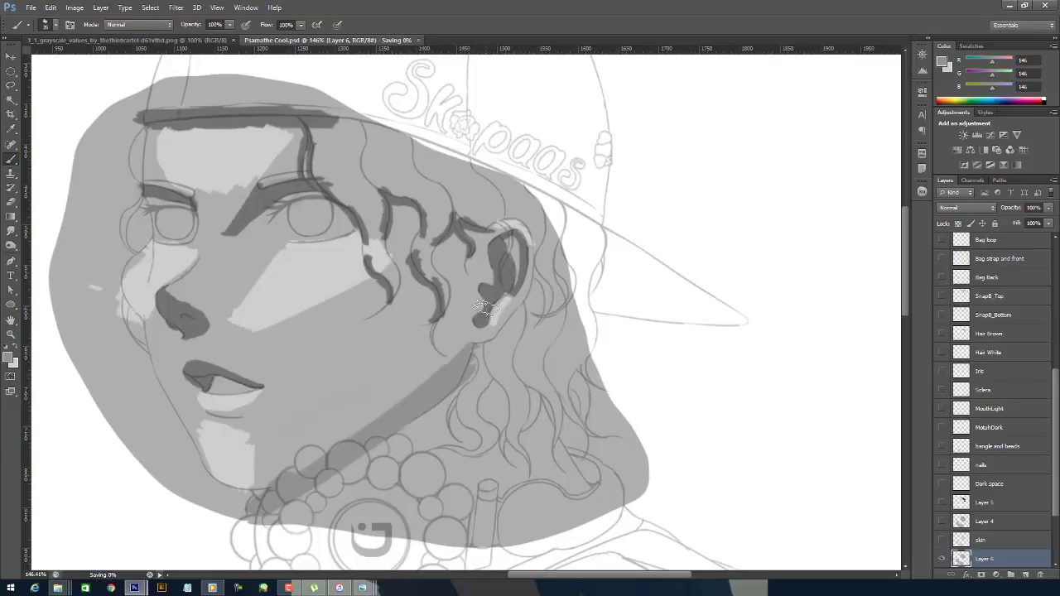
# - Lower the opacity of the Lineart copy layer to 16% and make Layer 6 the active layer again
pyautogui.scroll(5, 994, 373)
pyautogui.click(989, 260)
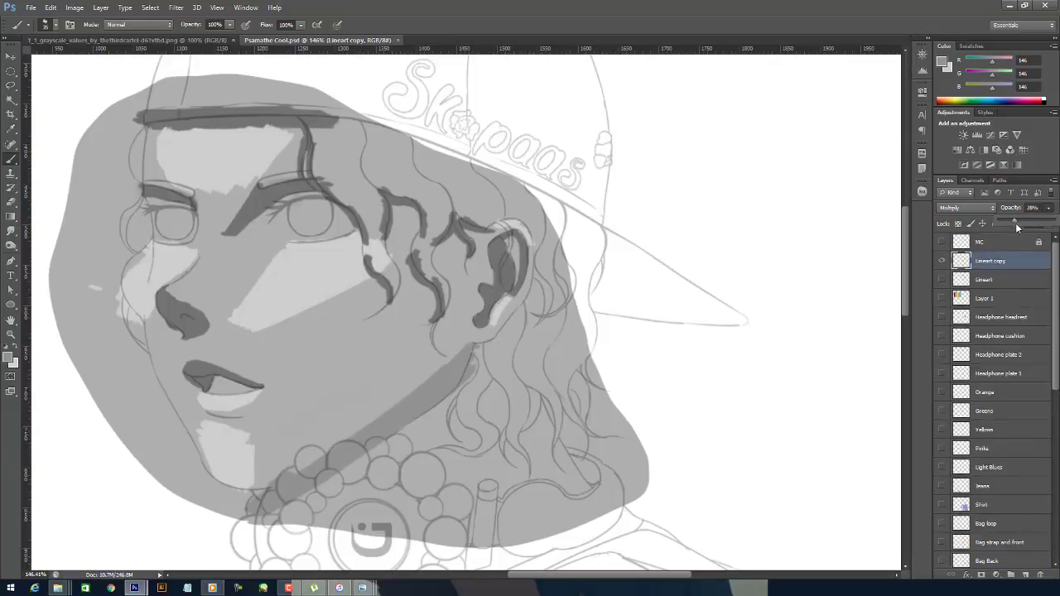
pyautogui.scroll(-10, 993, 372)
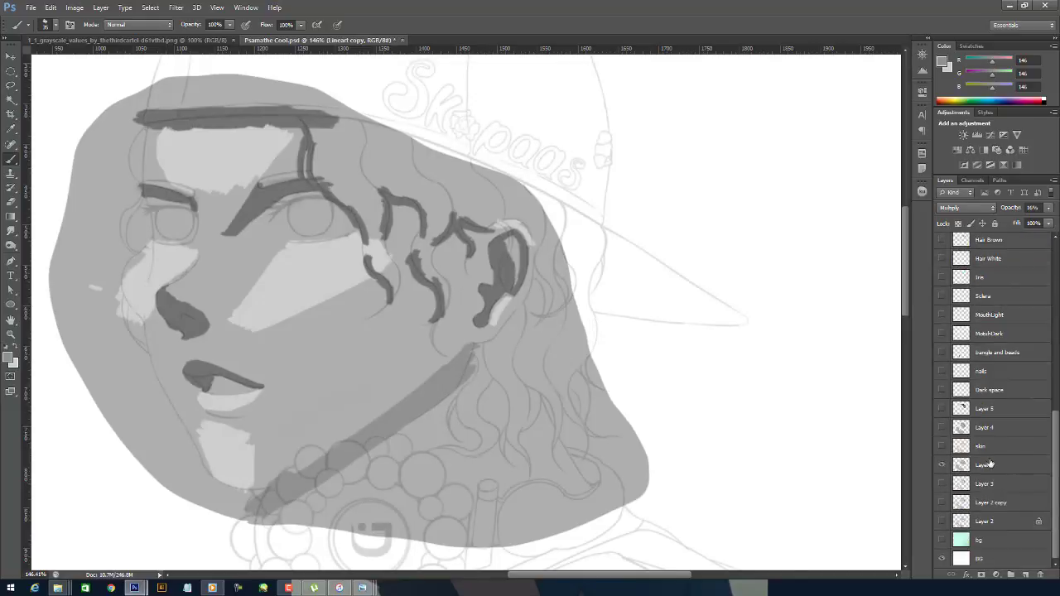
pyautogui.click(985, 464)
# - Try a near-black (36) stroke along the near eye's upper lash line, using a tone sampled from the grayscale chart and a smaller brush
pyautogui.click(127, 40)
pyautogui.keyDown('alt'); pyautogui.click(244, 355); pyautogui.keyUp('alt')
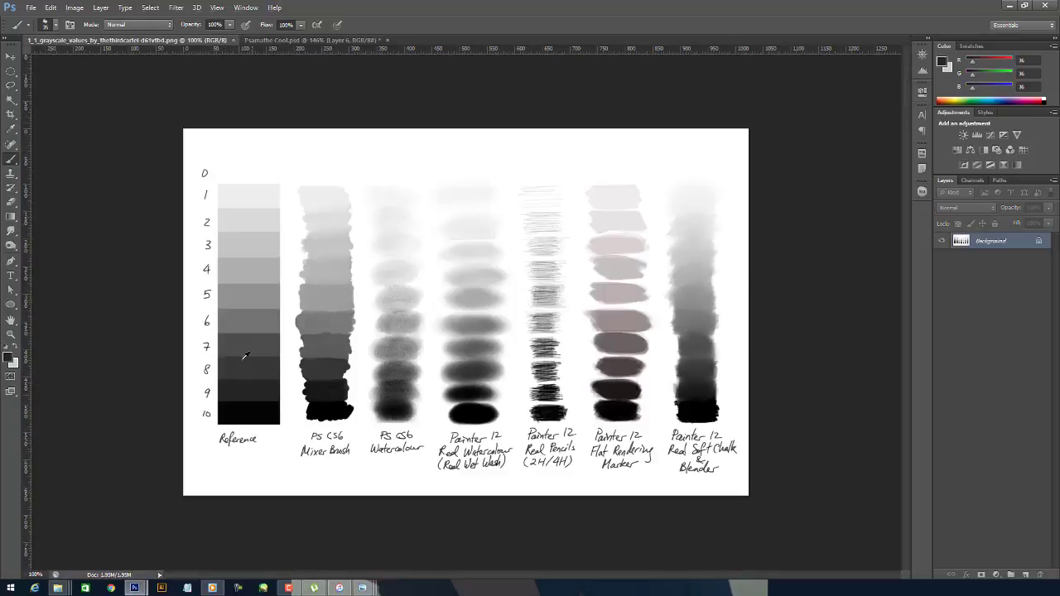
pyautogui.click(297, 40)
pyautogui.rightClick(329, 238)
pyautogui.moveTo(341, 271); pyautogui.dragTo(334, 271)
pyautogui.moveTo(276, 222)
pyautogui.mouseDown()
pyautogui.moveTo(297, 200)
pyautogui.moveTo(265, 213)
pyautogui.mouseUp()
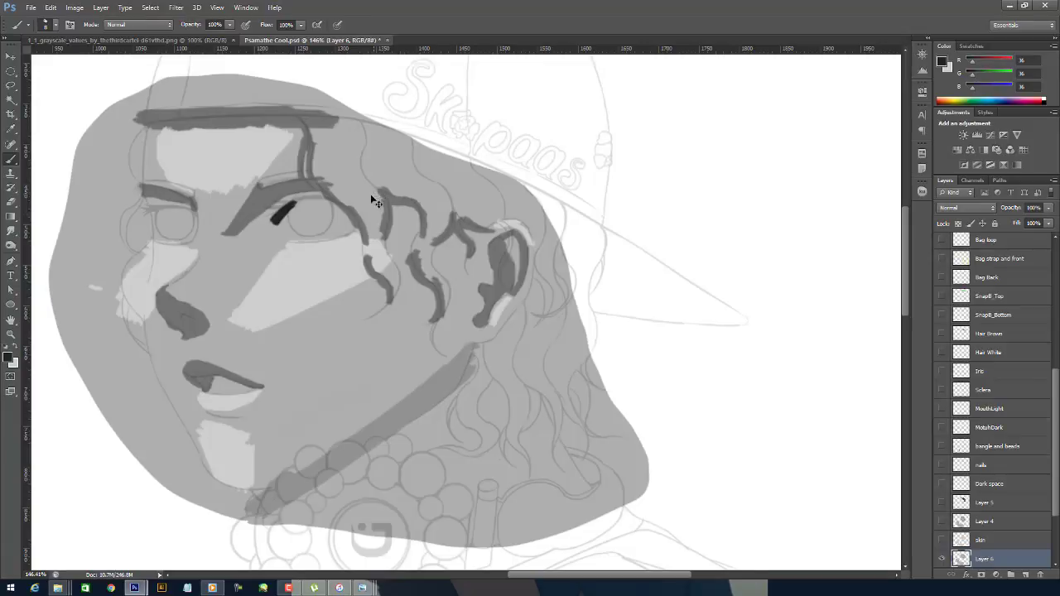
pyautogui.hotkey('ctrl', 'z')
pyautogui.keyDown('ctrl'); pyautogui.click(374, 201); pyautogui.keyUp('ctrl')
# - On Layer 6, paint both eyes' lash lines and the far eye's inner edge in gray 114, and add gray 206 highlights around the eyes
pyautogui.keyDown('alt'); pyautogui.click(276, 190); pyautogui.keyUp('alt')
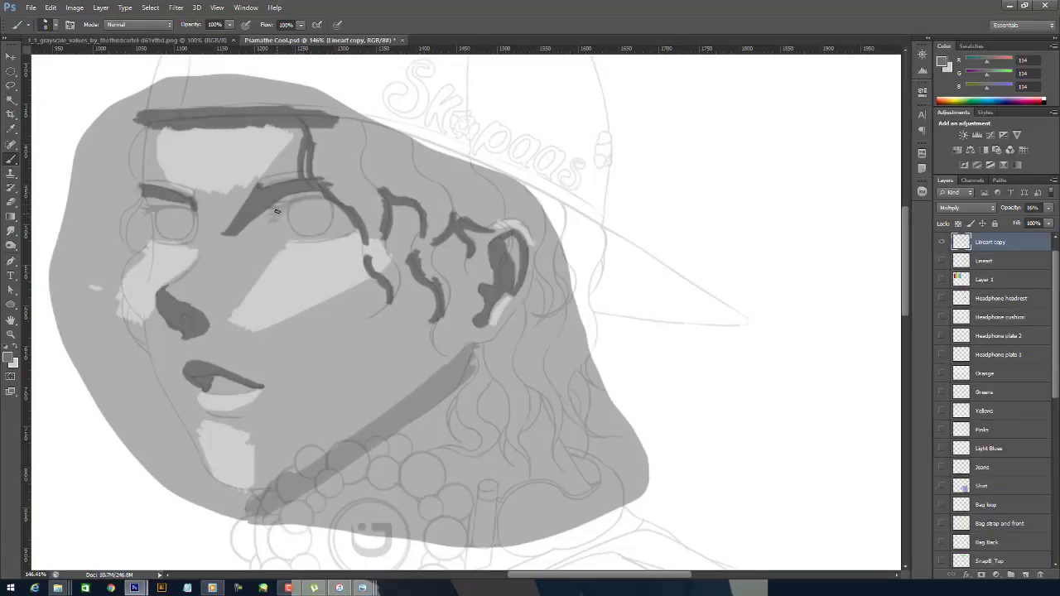
pyautogui.moveTo(1055, 352); pyautogui.dragTo(1054, 514)
pyautogui.click(985, 465)
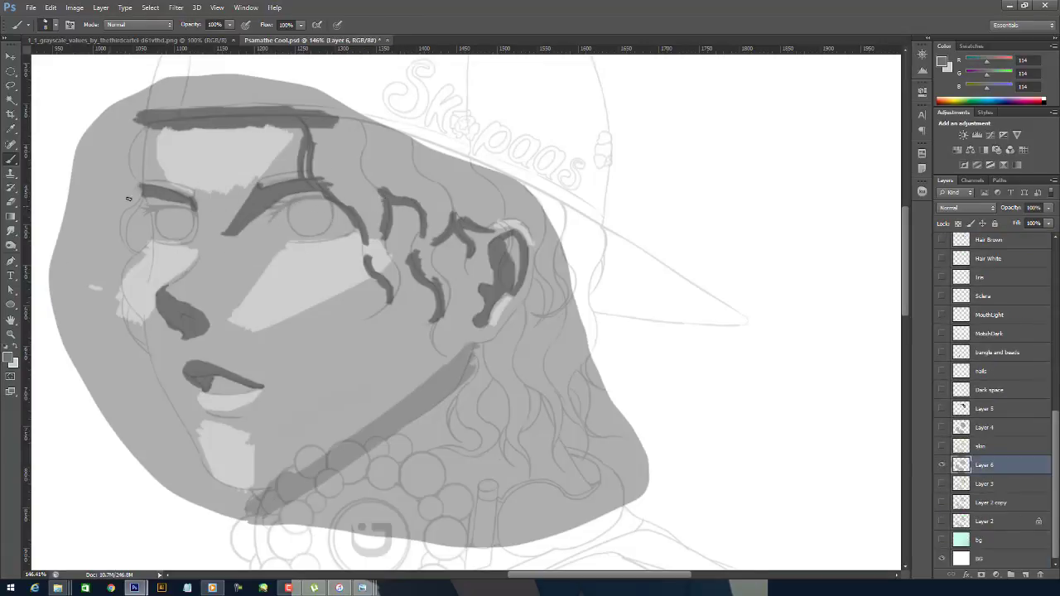
pyautogui.moveTo(274, 221); pyautogui.dragTo(322, 198)
pyautogui.moveTo(193, 214)
pyautogui.mouseDown()
pyautogui.moveTo(143, 212)
pyautogui.moveTo(192, 247)
pyautogui.mouseUp()
pyautogui.keyDown('alt'); pyautogui.click(287, 248); pyautogui.keyUp('alt')
pyautogui.moveTo(278, 211)
pyautogui.mouseDown()
pyautogui.moveTo(158, 202)
pyautogui.moveTo(276, 211)
pyautogui.moveTo(274, 237)
pyautogui.mouseUp()
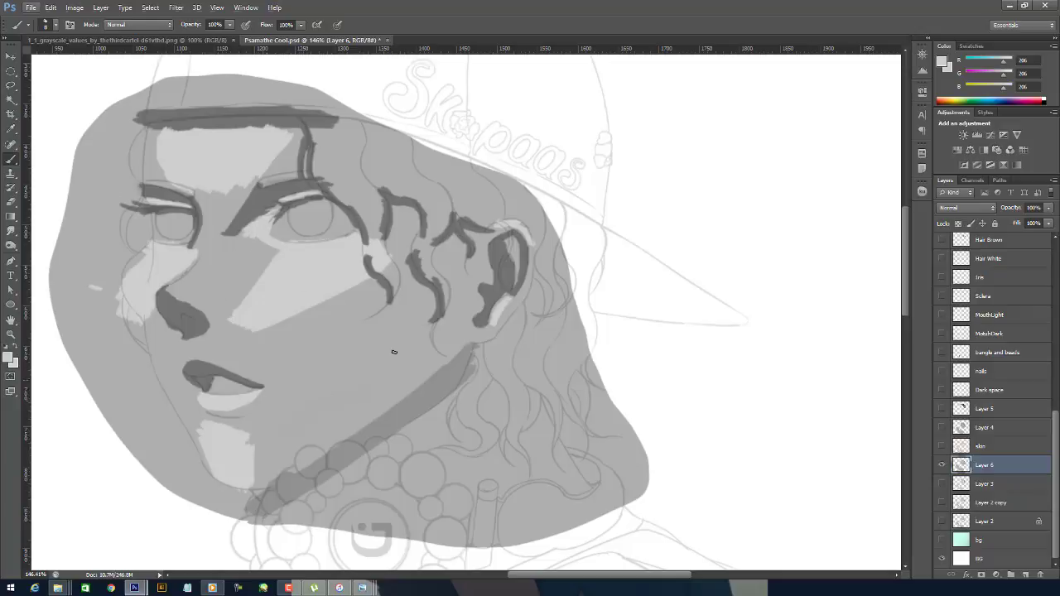
# - Lighten the dark shadow between the near eye and brow by painting over it with sampled mid grays, including 148
pyautogui.keyDown('alt'); pyautogui.click(251, 294); pyautogui.keyUp('alt')
pyautogui.rightClick(263, 286)
pyautogui.keyDown('alt'); pyautogui.click(246, 205); pyautogui.keyUp('alt')
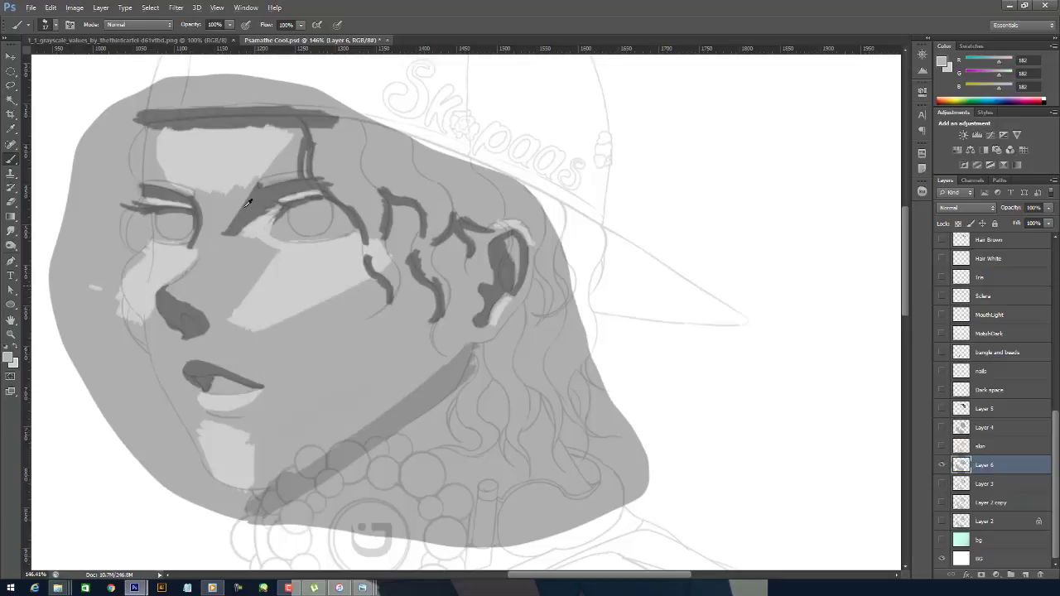
pyautogui.keyDown('alt'); pyautogui.click(226, 251); pyautogui.keyUp('alt')
pyautogui.moveTo(231, 233)
pyautogui.mouseDown()
pyautogui.moveTo(270, 188)
pyautogui.moveTo(247, 221)
pyautogui.moveTo(271, 189)
pyautogui.moveTo(327, 183)
pyautogui.mouseUp()
pyautogui.keyDown('alt'); pyautogui.click(251, 210); pyautogui.keyUp('alt')
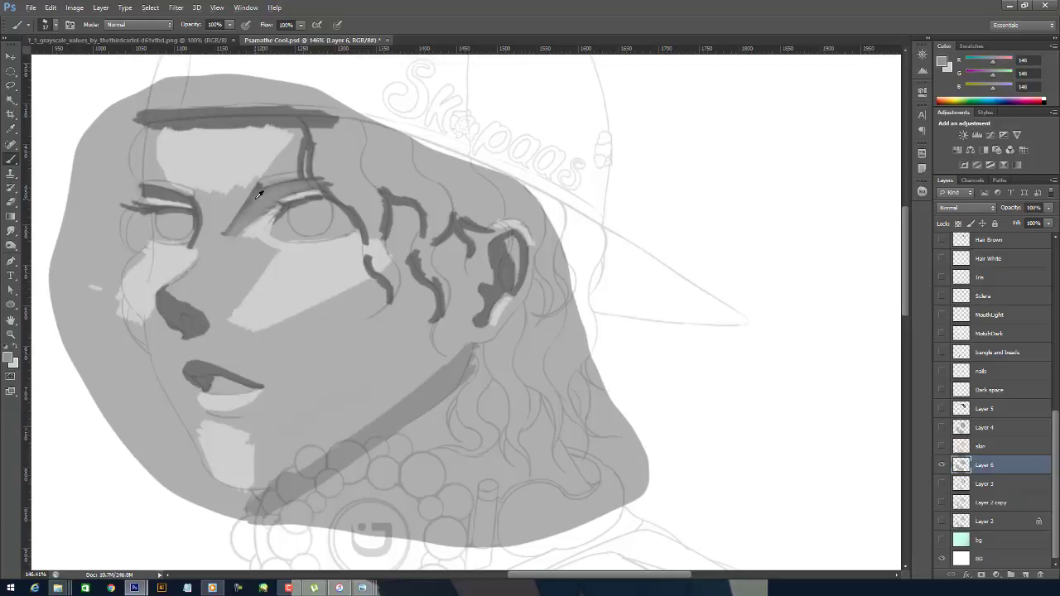
pyautogui.keyDown('alt'); pyautogui.click(258, 194); pyautogui.keyUp('alt')
pyautogui.moveTo(241, 226)
pyautogui.mouseDown()
pyautogui.moveTo(255, 197)
pyautogui.moveTo(230, 212)
pyautogui.moveTo(251, 189)
pyautogui.moveTo(245, 233)
pyautogui.moveTo(257, 233)
pyautogui.moveTo(251, 226)
pyautogui.mouseUp()
# - Soften the near eye's inner socket shadow into the bridge of the nose with grays sampled around it, including 174
pyautogui.keyDown('alt'); pyautogui.click(256, 196); pyautogui.keyUp('alt')
pyautogui.keyDown('alt'); pyautogui.click(260, 191); pyautogui.keyUp('alt')
pyautogui.keyDown('alt'); pyautogui.click(266, 220); pyautogui.keyUp('alt')
pyautogui.keyDown('alt'); pyautogui.click(244, 236); pyautogui.keyUp('alt')
pyautogui.keyDown('alt'); pyautogui.click(249, 246); pyautogui.keyUp('alt')
pyautogui.keyDown('alt'); pyautogui.click(231, 286); pyautogui.keyUp('alt')
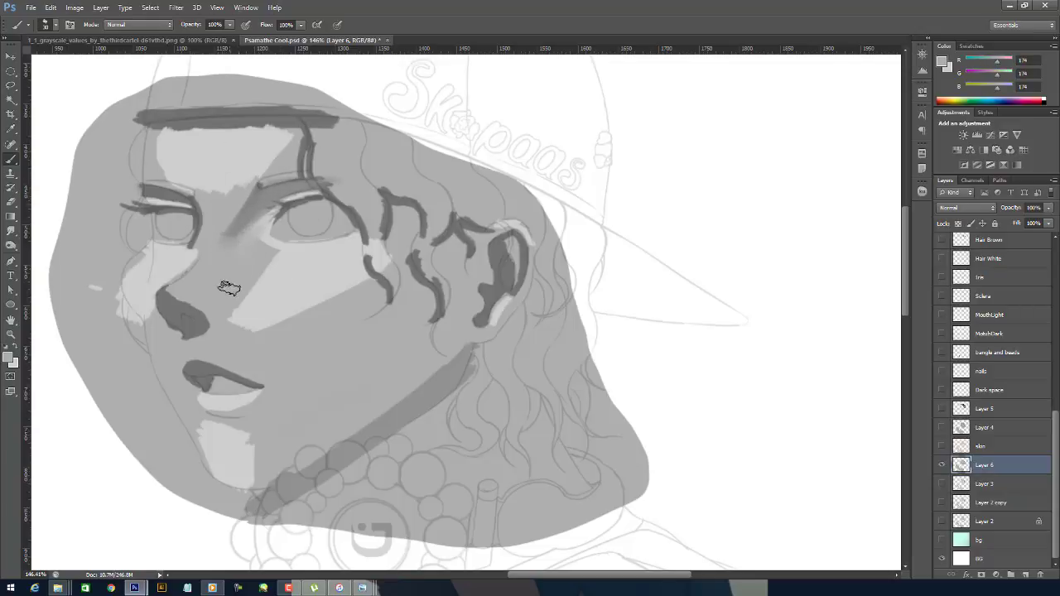
pyautogui.moveTo(258, 269); pyautogui.dragTo(239, 269)
pyautogui.press('b')
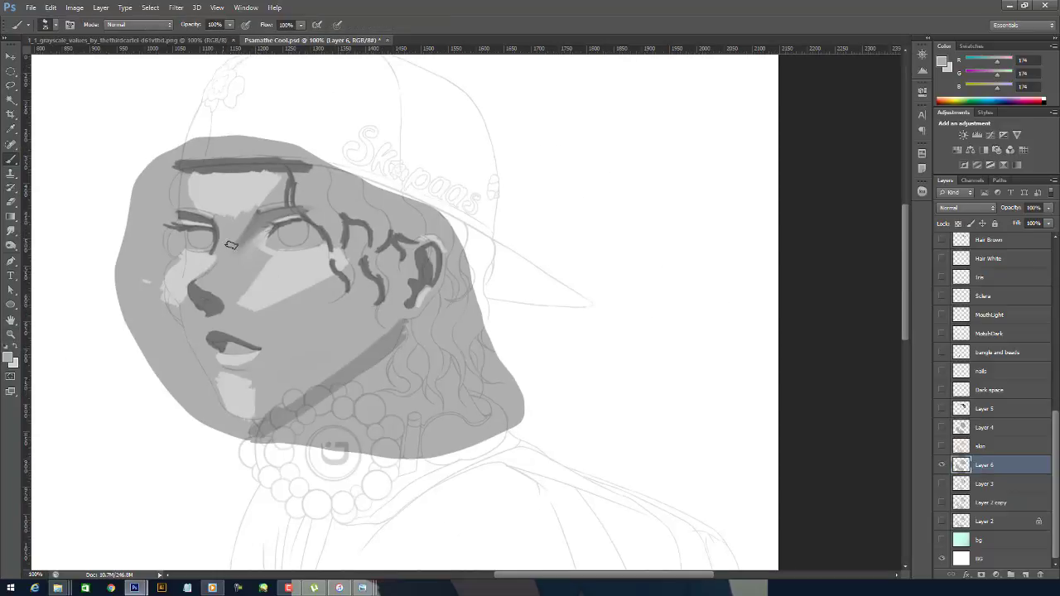
# - Blend the side edges of the forehead highlight into the surrounding skin tone with sampled grays, including 174
pyautogui.keyDown('alt'); pyautogui.click(218, 260); pyautogui.keyUp('alt')
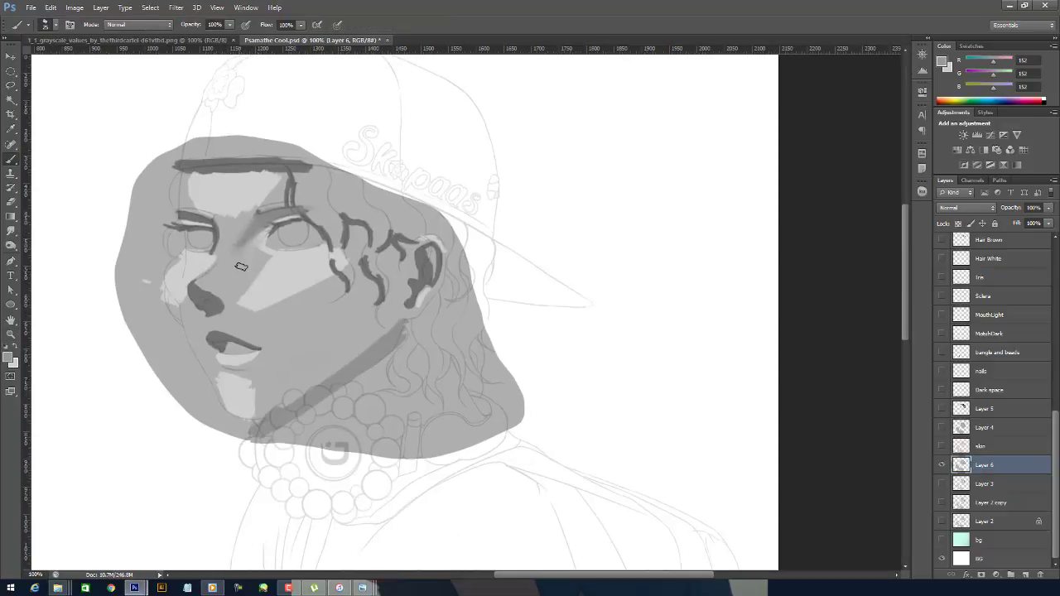
pyautogui.keyDown('alt'); pyautogui.click(203, 185); pyautogui.keyUp('alt')
pyautogui.moveTo(197, 175); pyautogui.dragTo(284, 174)
pyautogui.keyDown('alt'); pyautogui.click(194, 173); pyautogui.keyUp('alt')
pyautogui.moveTo(254, 214); pyautogui.dragTo(278, 179)
pyautogui.moveTo(187, 183)
pyautogui.mouseDown()
pyautogui.moveTo(201, 217)
pyautogui.moveTo(213, 216)
pyautogui.mouseUp()
# - Widen the forehead highlight toward both sides with a larger brush, and soften the shadow along the cap edge and hairline with sampled dark gray
pyautogui.press('z')
pyautogui.click(270, 236)
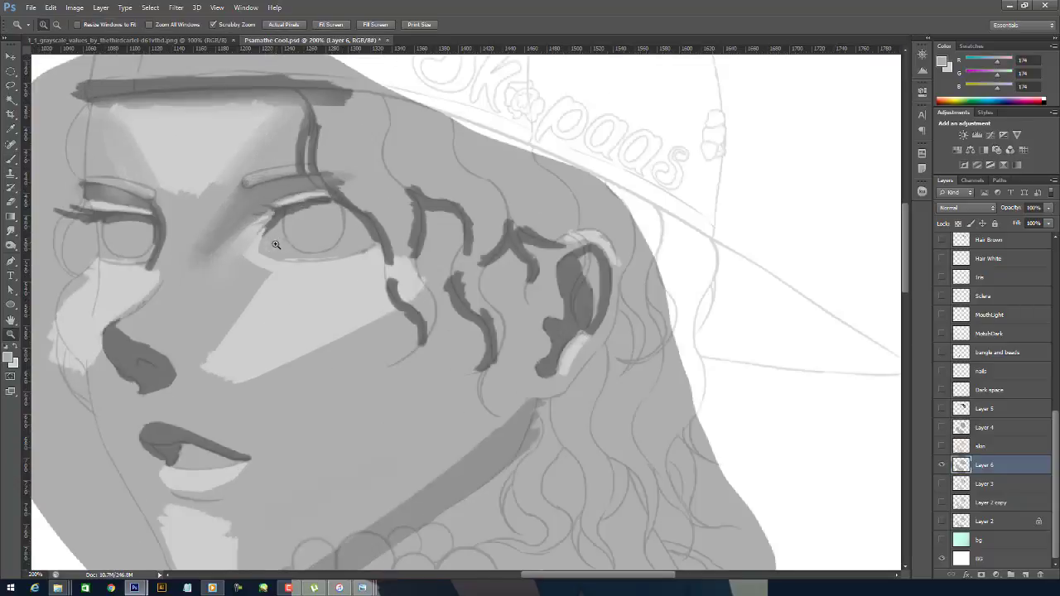
pyautogui.moveTo(269, 235); pyautogui.dragTo(377, 266)
pyautogui.keyDown('alt'); pyautogui.click(376, 265); pyautogui.keyUp('alt')
pyautogui.moveTo(368, 205); pyautogui.dragTo(397, 207)
pyautogui.press('b')
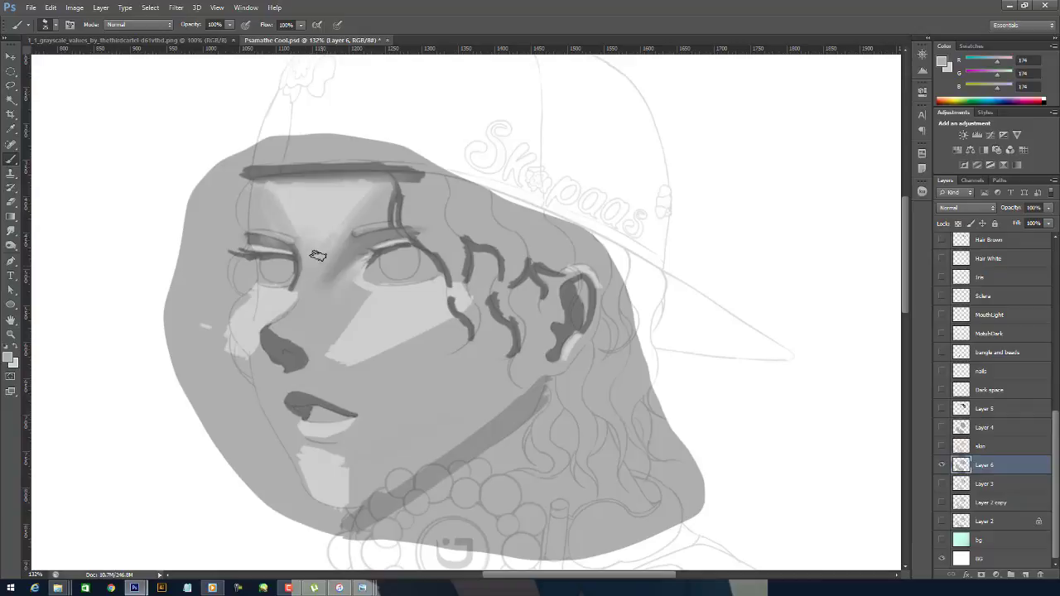
pyautogui.keyDown('alt'); pyautogui.click(320, 224); pyautogui.keyUp('alt')
pyautogui.moveTo(290, 221)
pyautogui.mouseDown()
pyautogui.moveTo(274, 202)
pyautogui.moveTo(272, 215)
pyautogui.mouseUp()
pyautogui.press(']')
pyautogui.press(']')
pyautogui.press(']')
pyautogui.moveTo(378, 201); pyautogui.dragTo(394, 185)
pyautogui.moveTo(274, 191); pyautogui.dragTo(403, 186)
pyautogui.keyDown('alt'); pyautogui.click(276, 171); pyautogui.keyUp('alt')
pyautogui.moveTo(248, 170)
pyautogui.mouseDown()
pyautogui.moveTo(439, 168)
pyautogui.moveTo(408, 201)
pyautogui.mouseUp()
# - Smooth the forehead highlight with sampled grays 191 and 203, and blend the area between the brows with gray 174
pyautogui.keyDown('alt'); pyautogui.click(376, 189); pyautogui.keyUp('alt')
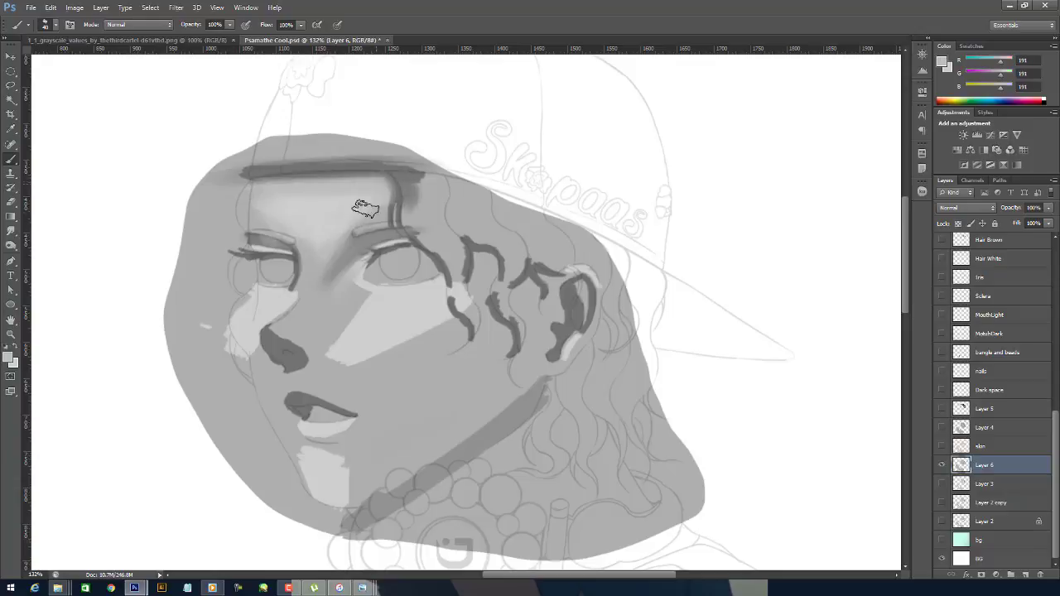
pyautogui.keyDown('alt'); pyautogui.click(239, 199); pyautogui.keyUp('alt')
pyautogui.moveTo(238, 198)
pyautogui.mouseDown()
pyautogui.moveTo(263, 222)
pyautogui.moveTo(329, 240)
pyautogui.mouseUp()
pyautogui.keyDown('alt'); pyautogui.click(354, 200); pyautogui.keyUp('alt')
pyautogui.moveTo(352, 202); pyautogui.dragTo(335, 249)
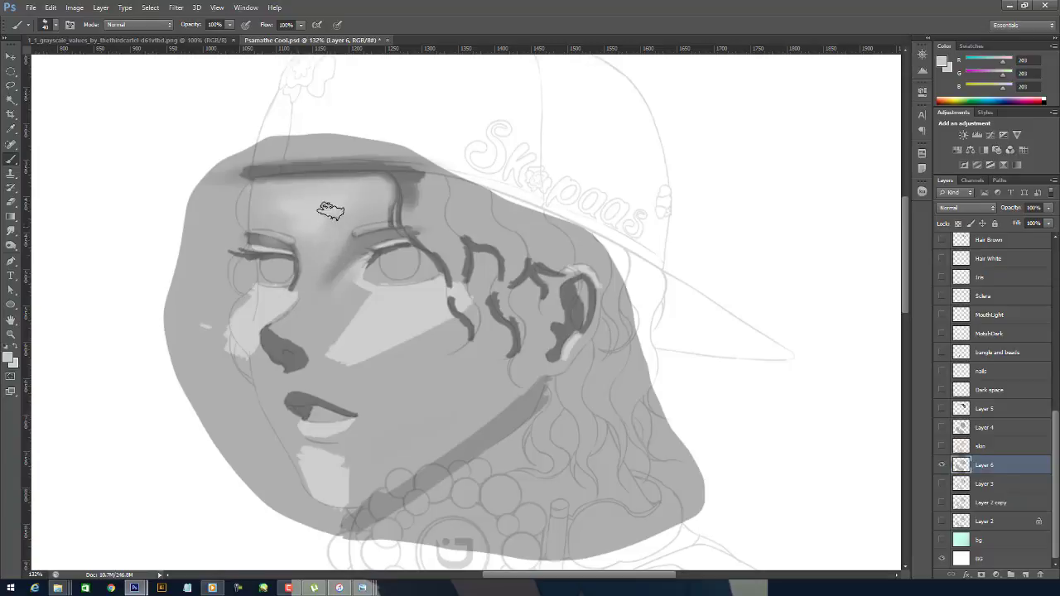
pyautogui.moveTo(329, 212)
pyautogui.mouseDown()
pyautogui.moveTo(306, 243)
pyautogui.moveTo(276, 212)
pyautogui.moveTo(369, 189)
pyautogui.moveTo(375, 199)
pyautogui.mouseUp()
pyautogui.keyDown('alt'); pyautogui.click(272, 199); pyautogui.keyUp('alt')
pyautogui.keyDown('alt'); pyautogui.click(318, 215); pyautogui.keyUp('alt')
pyautogui.moveTo(308, 270); pyautogui.dragTo(308, 230)
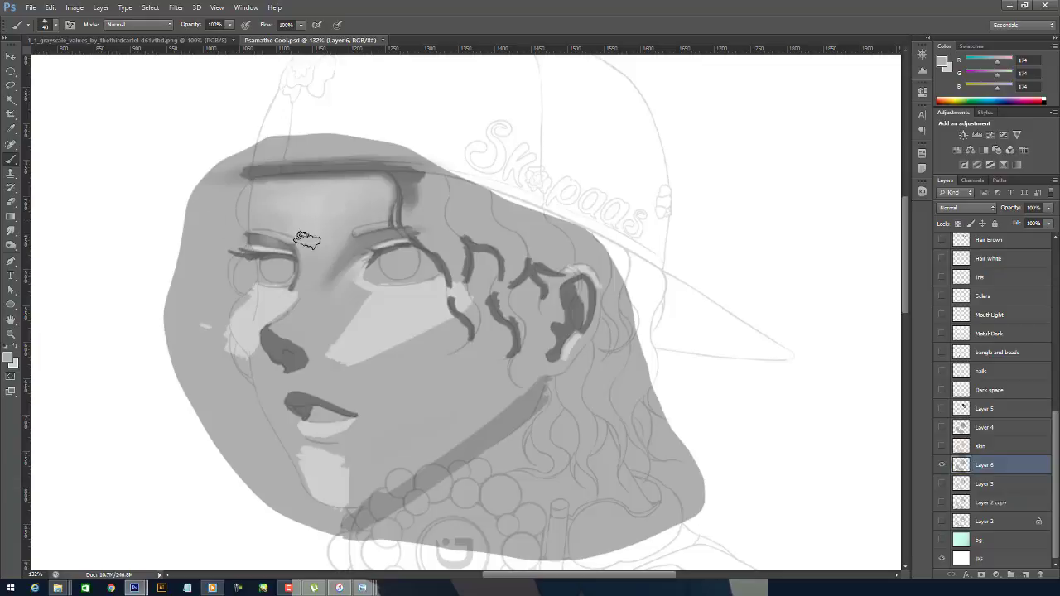
# - Paint a gray 114 contour from the far eye's inner corner down to the nostril, and soften its nose-side edge with gray 174
pyautogui.keyDown('alt'); pyautogui.click(272, 243); pyautogui.keyUp('alt')
pyautogui.keyDown('alt'); pyautogui.click(305, 262); pyautogui.keyUp('alt')
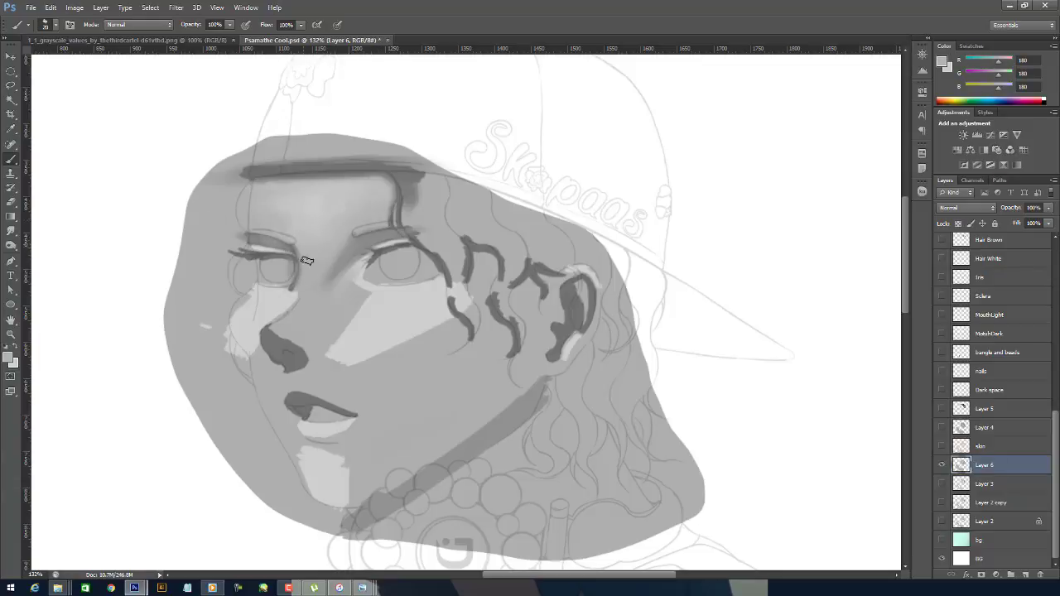
pyautogui.keyDown('alt'); pyautogui.click(294, 296); pyautogui.keyUp('alt')
pyautogui.keyDown('alt'); pyautogui.click(283, 334); pyautogui.keyUp('alt')
pyautogui.moveTo(268, 324)
pyautogui.mouseDown()
pyautogui.moveTo(295, 291)
pyautogui.moveTo(303, 300)
pyautogui.moveTo(286, 323)
pyautogui.mouseUp()
pyautogui.keyDown('alt'); pyautogui.click(288, 322); pyautogui.keyUp('alt')
pyautogui.keyDown('alt'); pyautogui.click(273, 335); pyautogui.keyUp('alt')
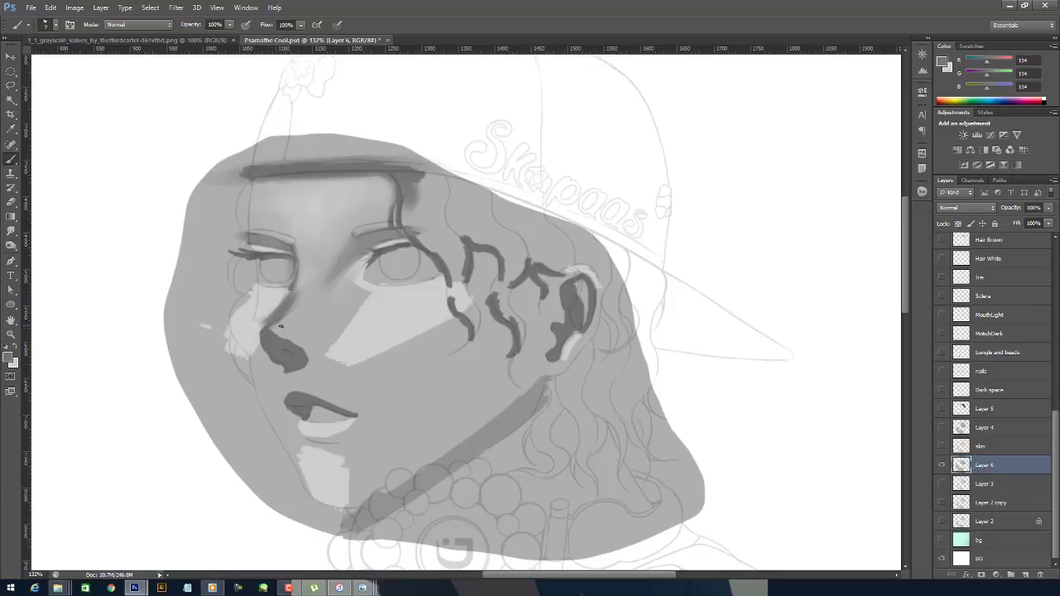
pyautogui.keyDown('alt'); pyautogui.click(257, 324); pyautogui.keyUp('alt')
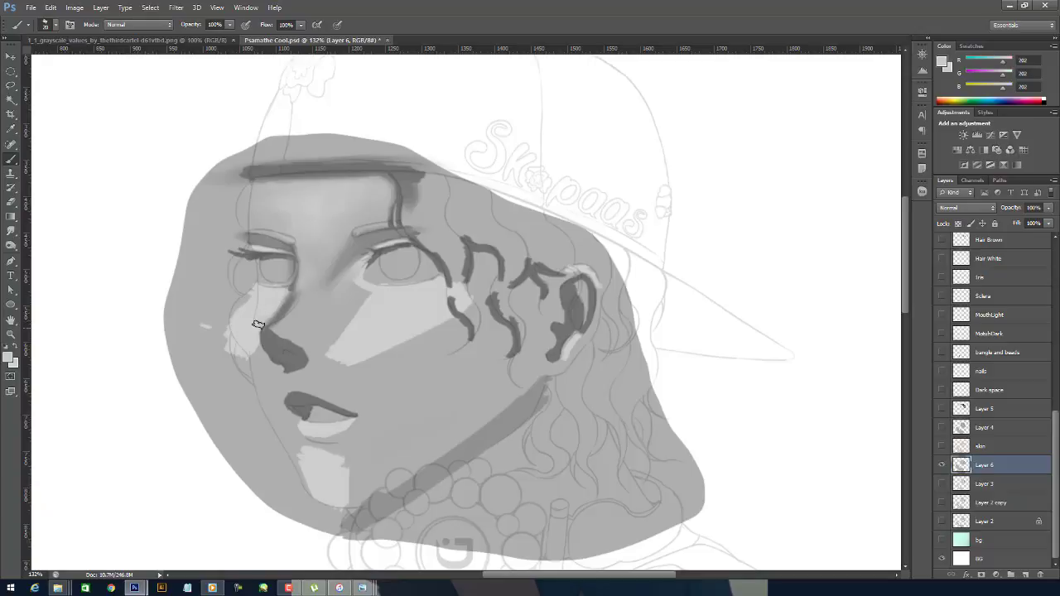
pyautogui.keyDown('alt'); pyautogui.click(282, 295); pyautogui.keyUp('alt')
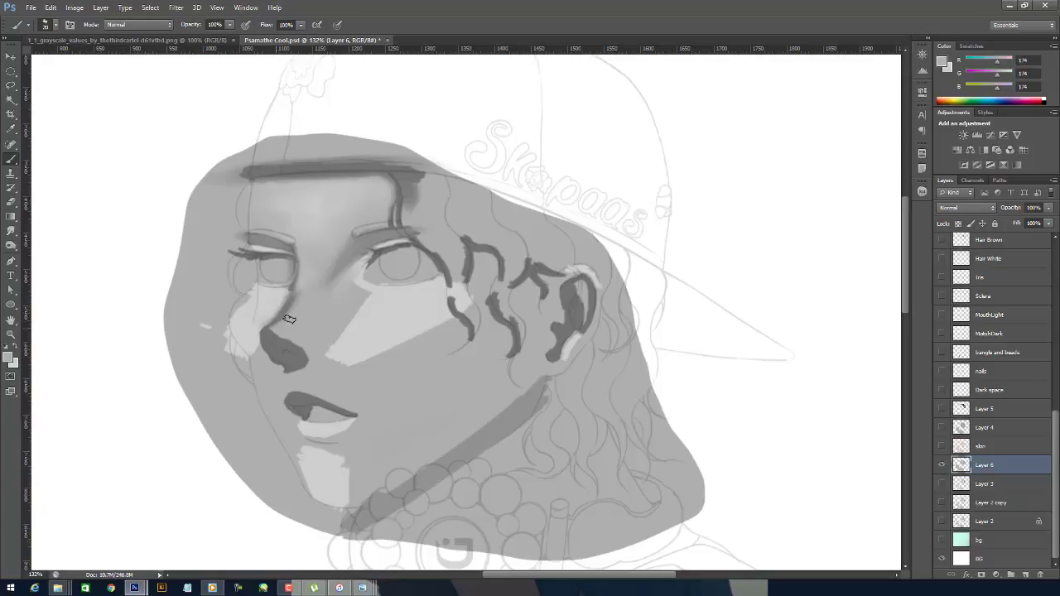
# - Blend the shadow between the nose bridge and the near eye's inner corner, alternating sampled grays such as 138, 174 and 203
pyautogui.keyDown('alt'); pyautogui.click(343, 260); pyautogui.keyUp('alt')
pyautogui.keyDown('alt'); pyautogui.click(328, 283); pyautogui.keyUp('alt')
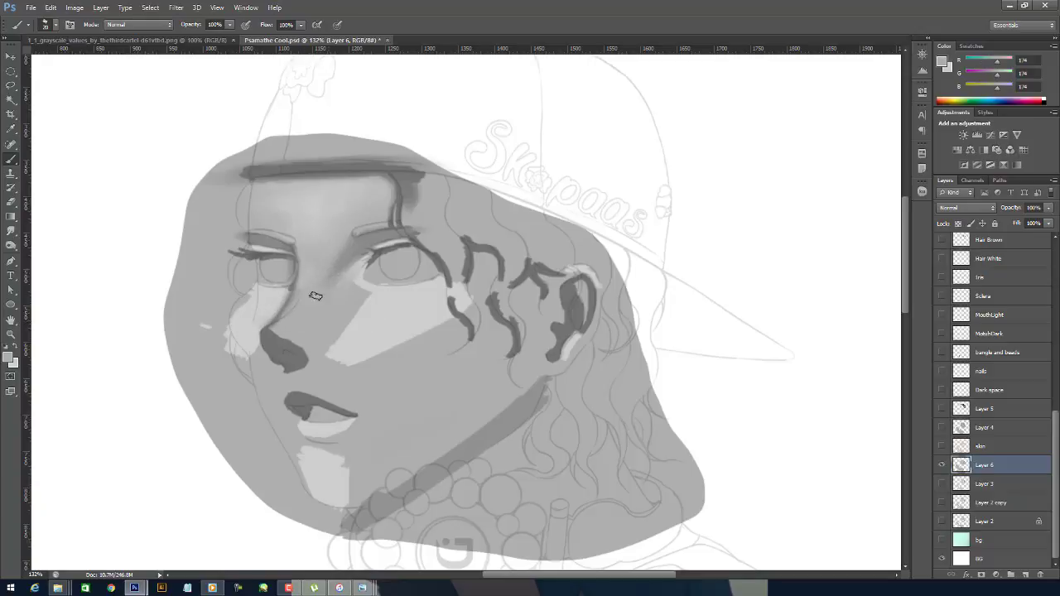
pyautogui.keyDown('alt'); pyautogui.click(364, 242); pyautogui.keyUp('alt')
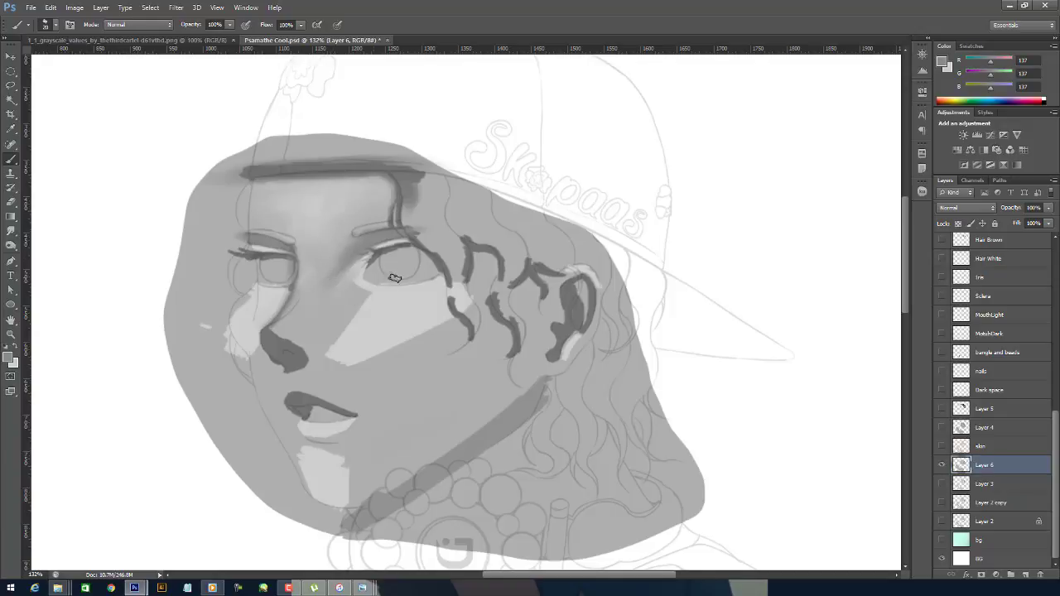
pyautogui.keyDown('alt'); pyautogui.click(332, 284); pyautogui.keyUp('alt')
pyautogui.keyDown('alt'); pyautogui.click(361, 240); pyautogui.keyUp('alt')
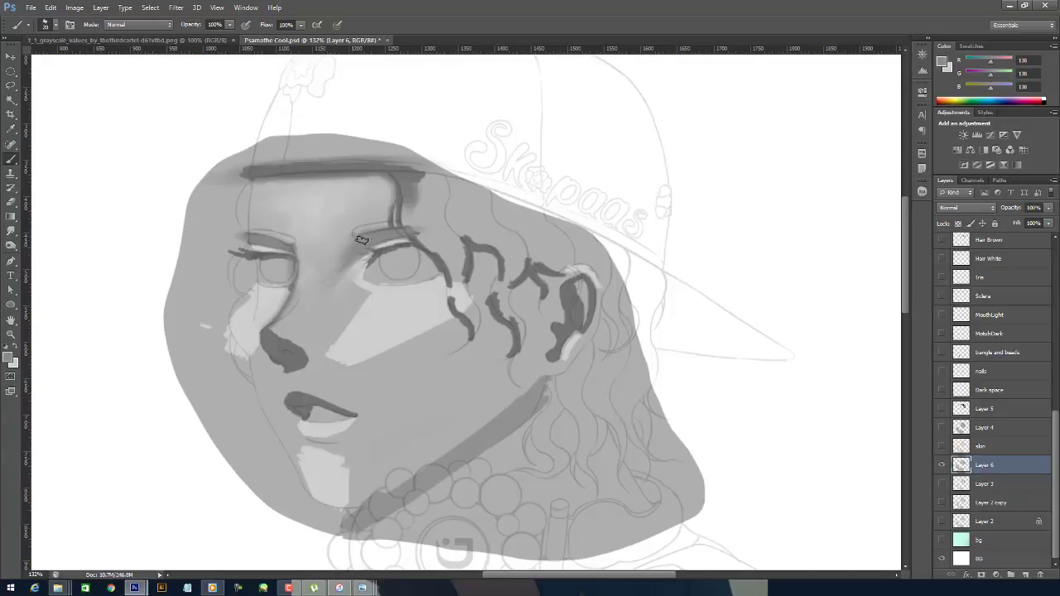
pyautogui.keyDown('alt'); pyautogui.click(338, 282); pyautogui.keyUp('alt')
pyautogui.keyDown('alt'); pyautogui.click(351, 270); pyautogui.keyUp('alt')
pyautogui.keyDown('alt'); pyautogui.click(364, 266); pyautogui.keyUp('alt')
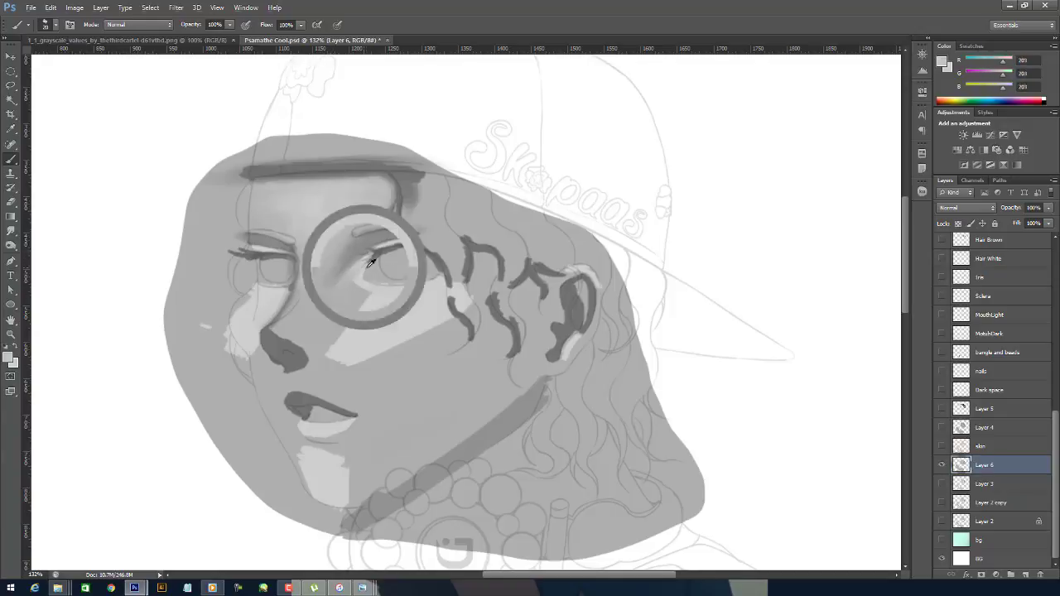
pyautogui.keyDown('alt'); pyautogui.click(372, 260); pyautogui.keyUp('alt')
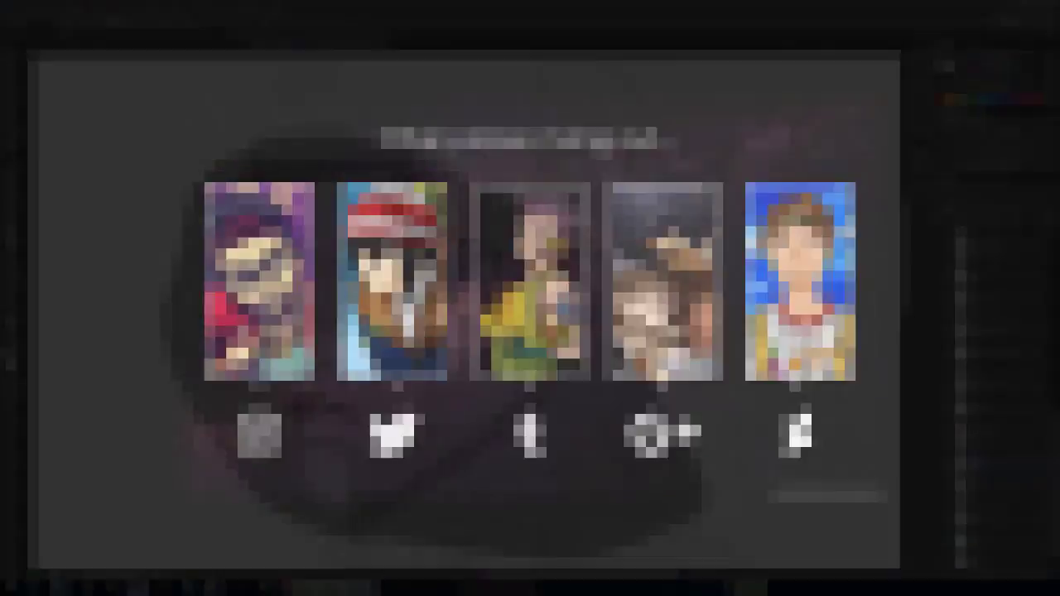